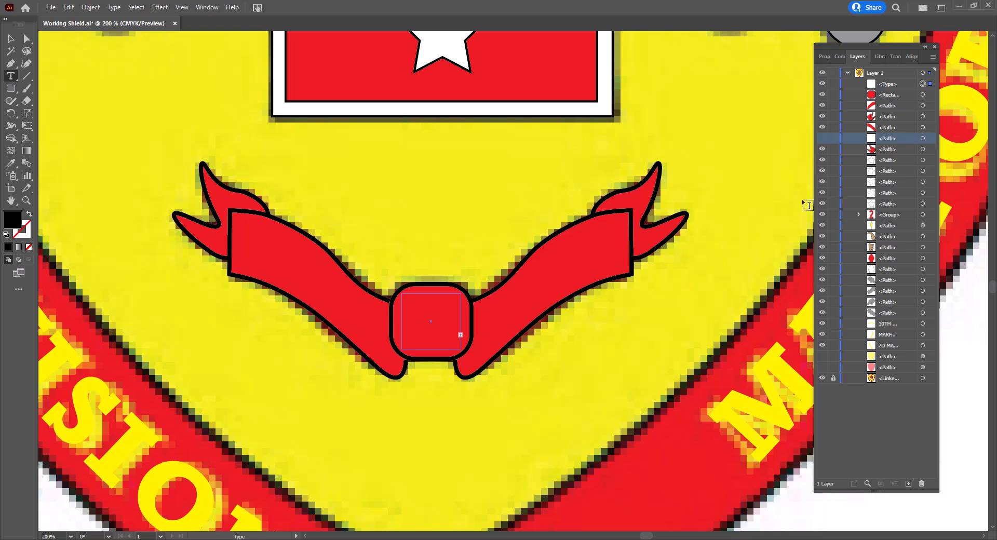
- Set the empty text area in the ribbon's center block to a yellow fill and a 10 pt font size
click(824, 56)
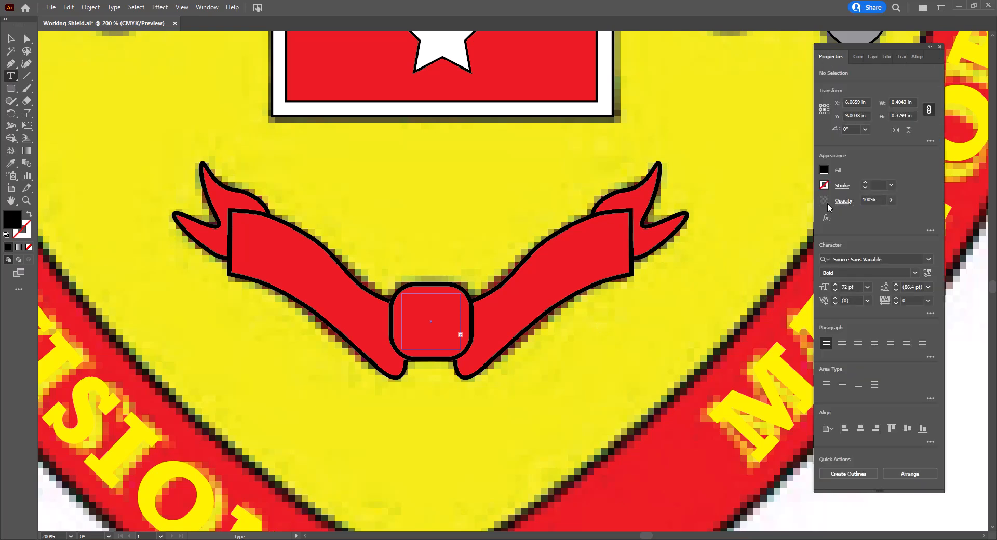
click(824, 170)
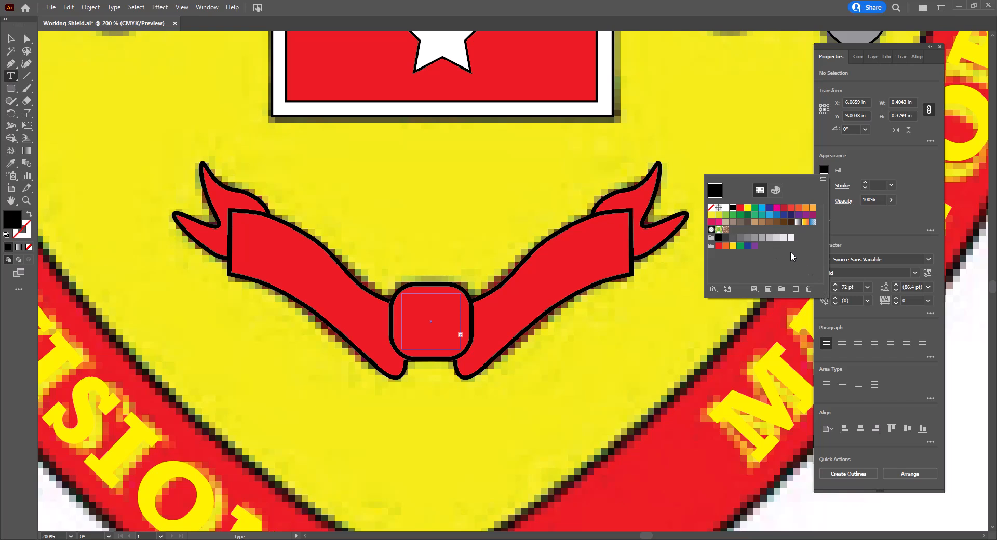
click(747, 208)
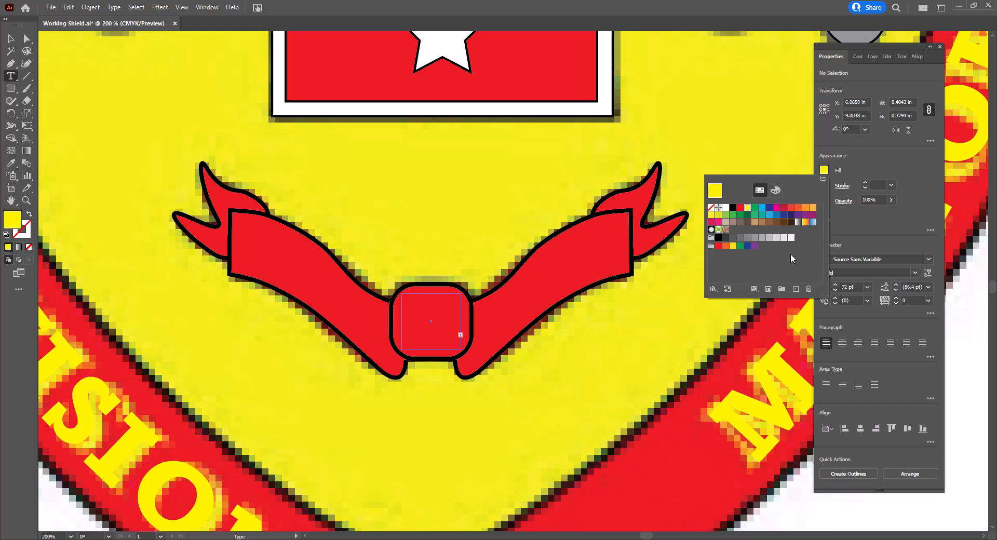
click(866, 287)
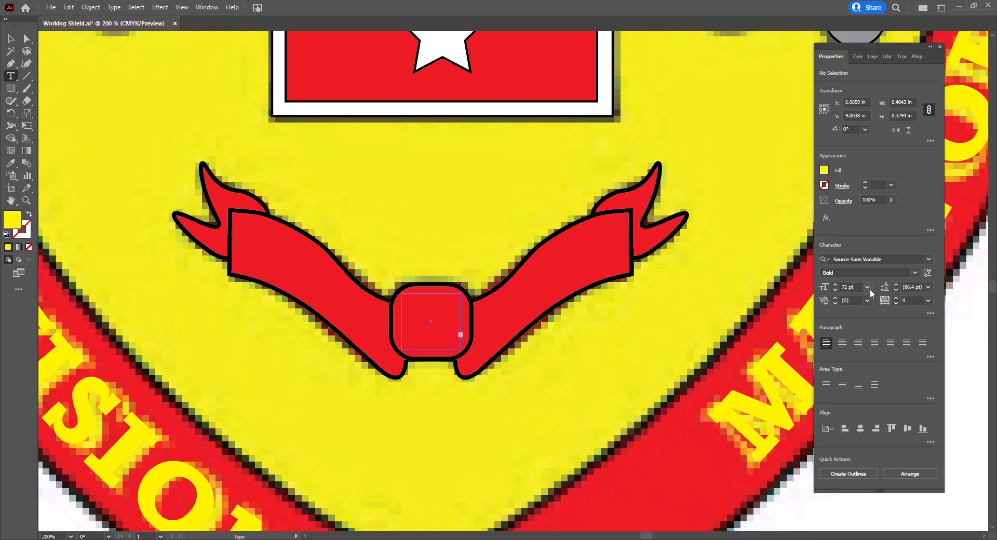
click(867, 288)
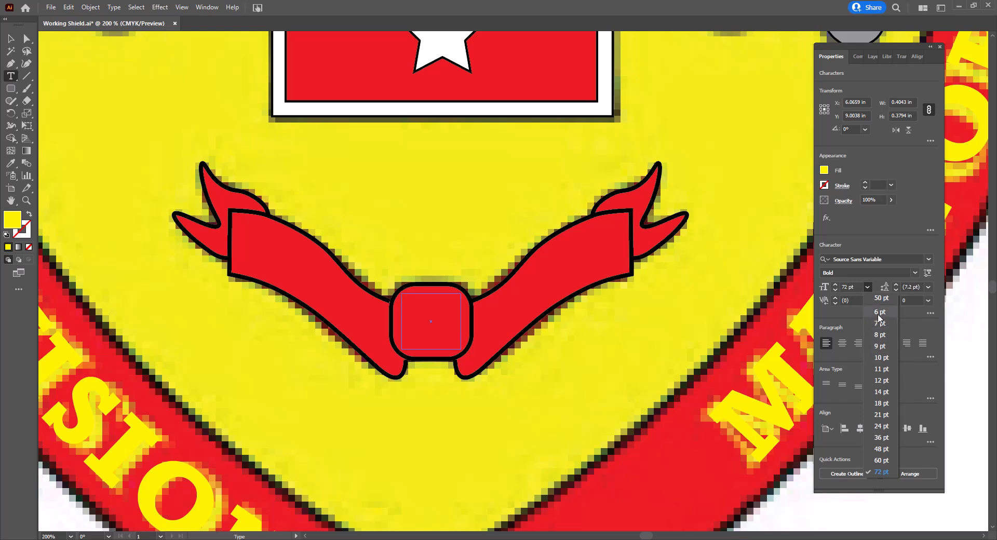
click(882, 358)
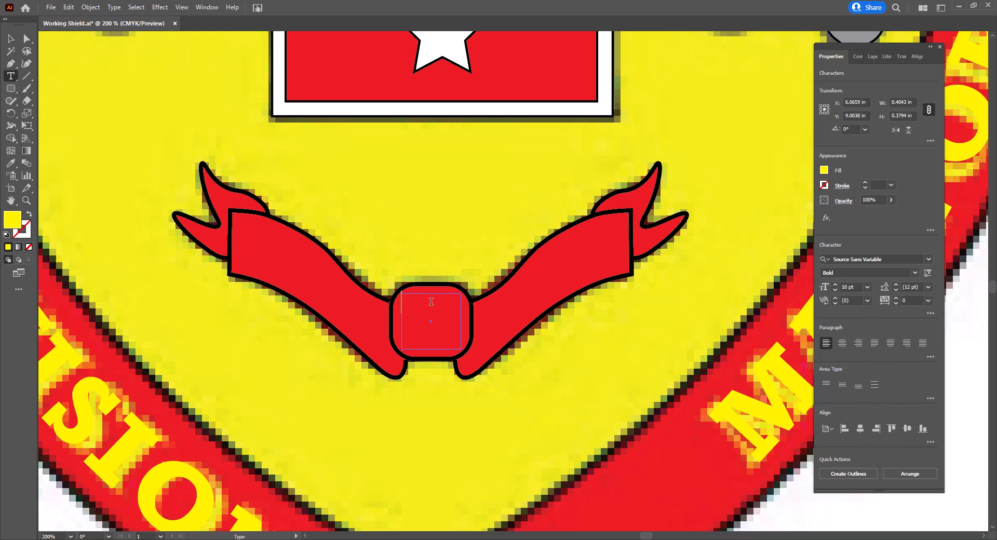
- Enter the text "OF" in the text area of the ribbon's center block
text(OG)
key(BackSpace)
text(F)
- Center the "OF" text horizontally and vertically in its area and set its font size to 24 pt
key(shift+Left)
key(shift+Left)
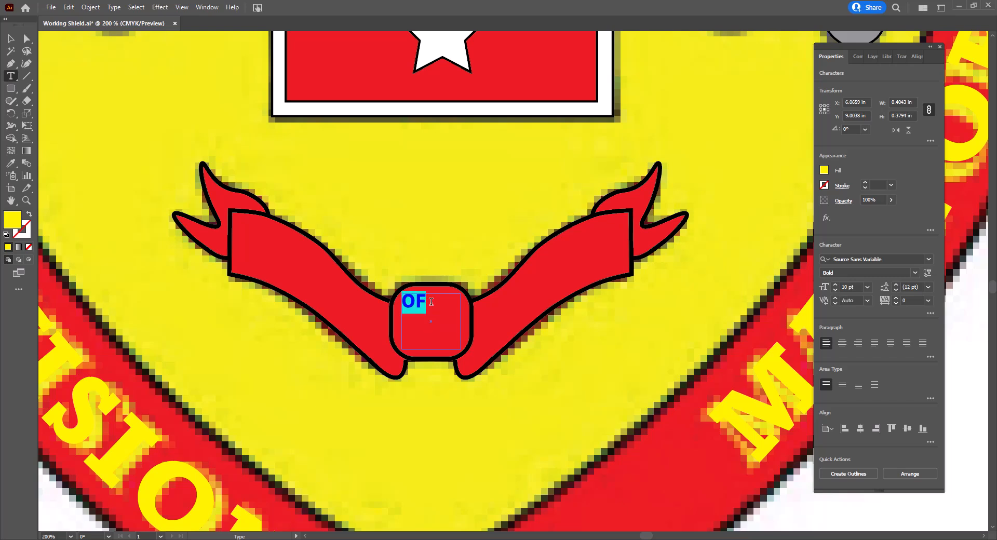
click(842, 343)
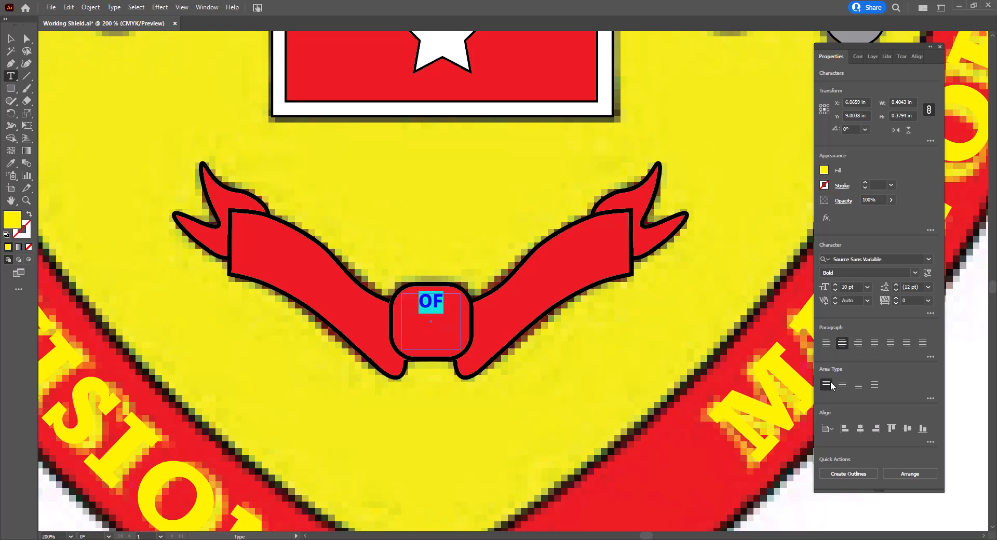
click(842, 387)
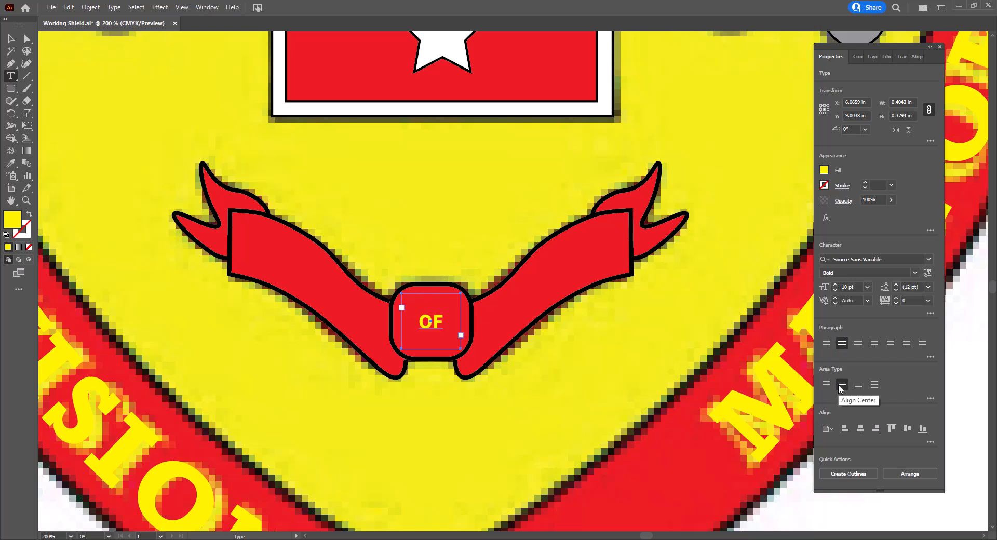
click(867, 287)
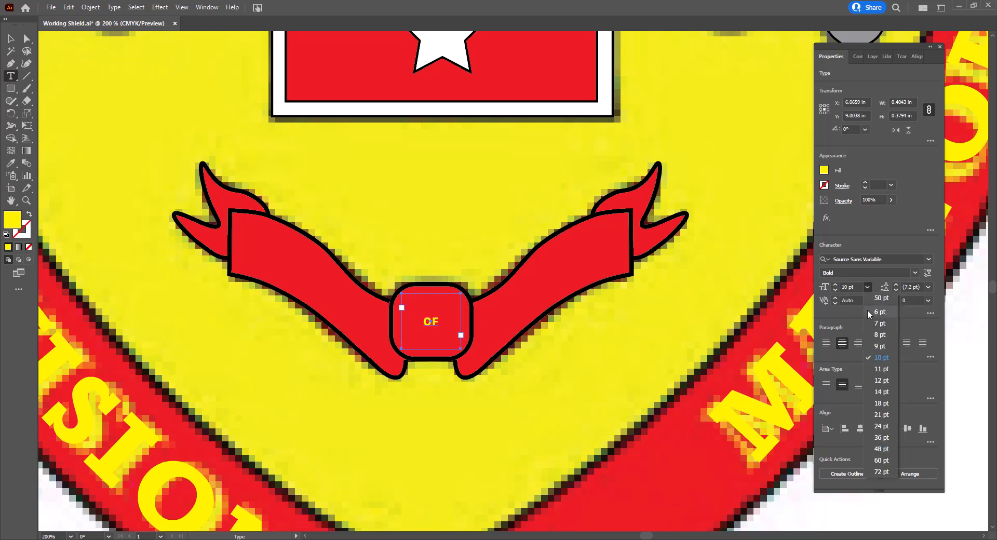
click(883, 426)
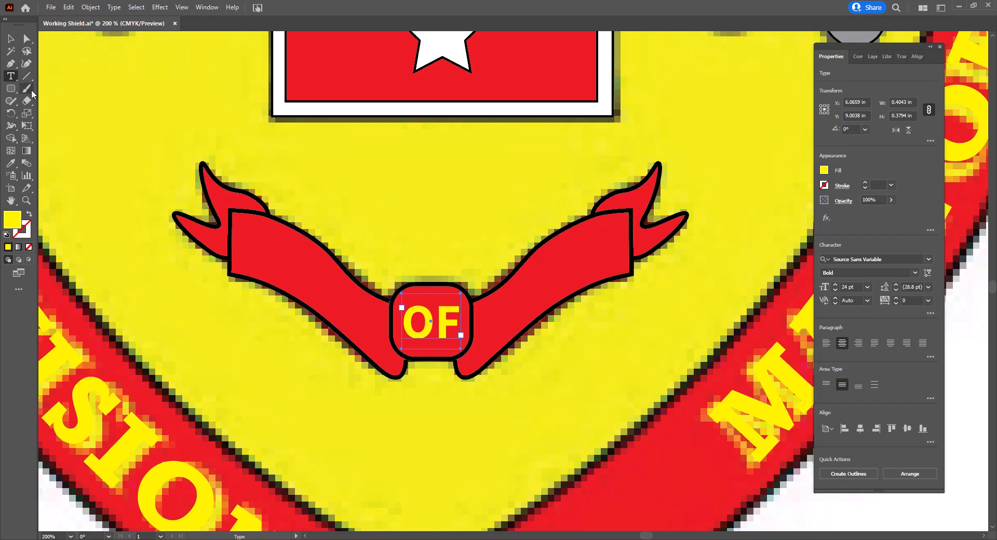
click(10, 63)
click(245, 263)
drag(248, 270, 386, 354)
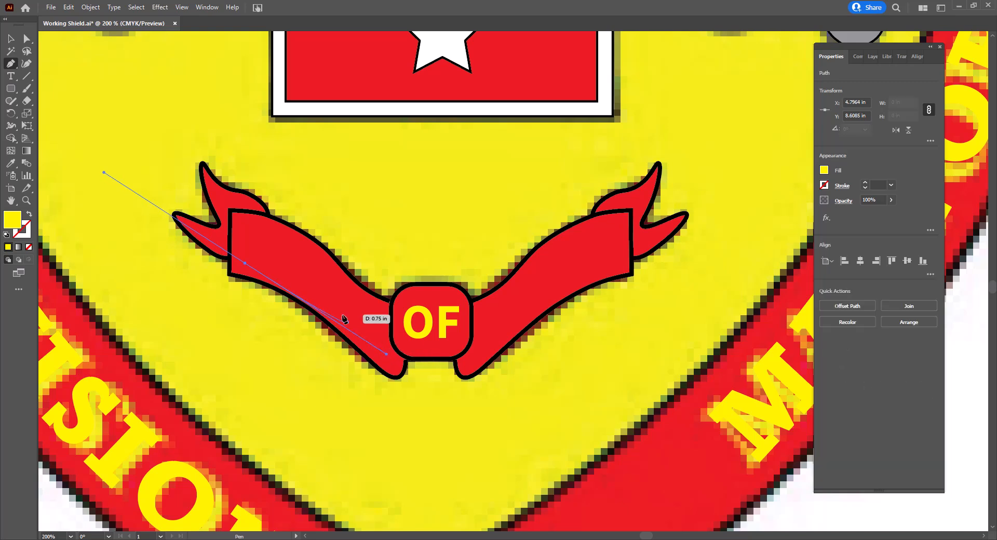
key(Escape)
- Draw a straight diagonal path along the lower edge of the left ribbon band and add "ARM" as type on that path
click(246, 264)
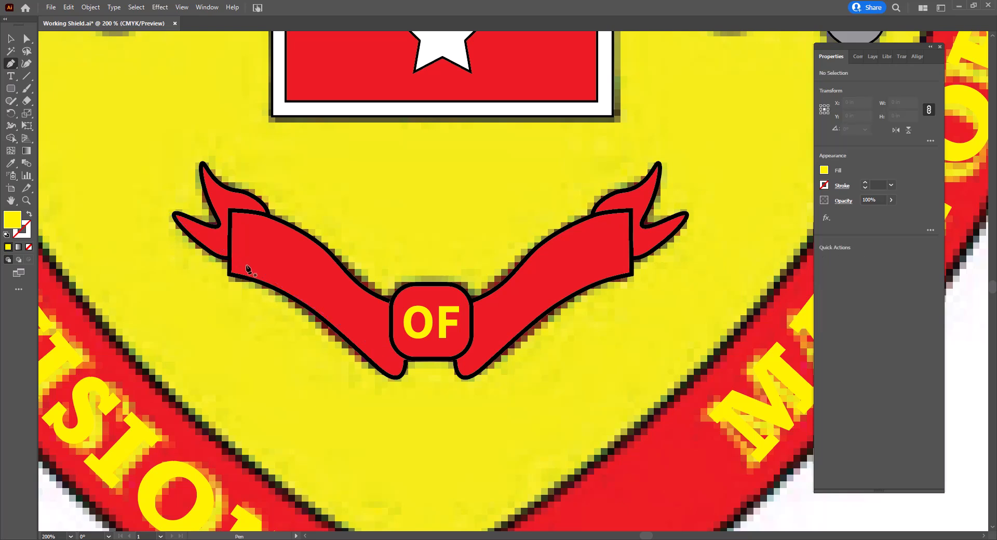
click(385, 359)
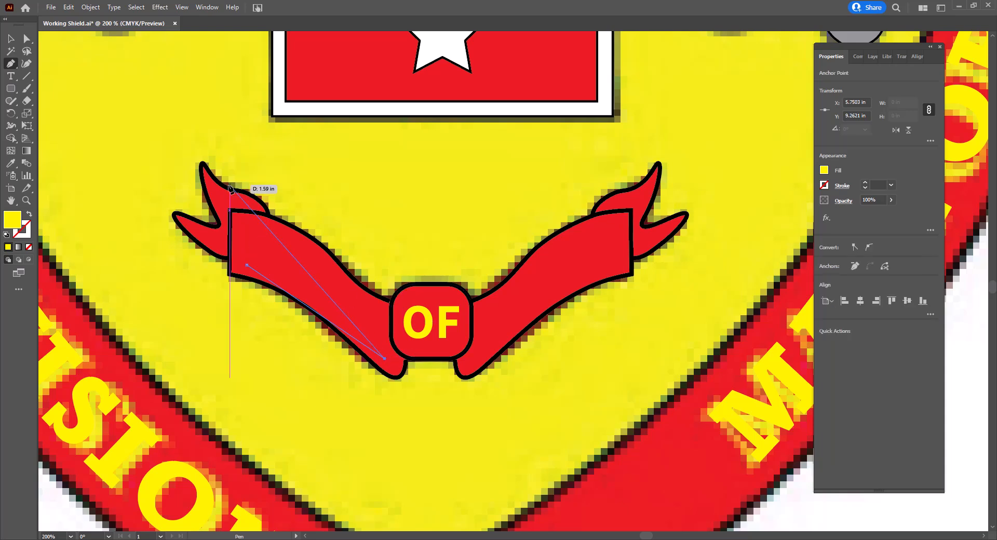
click(10, 76)
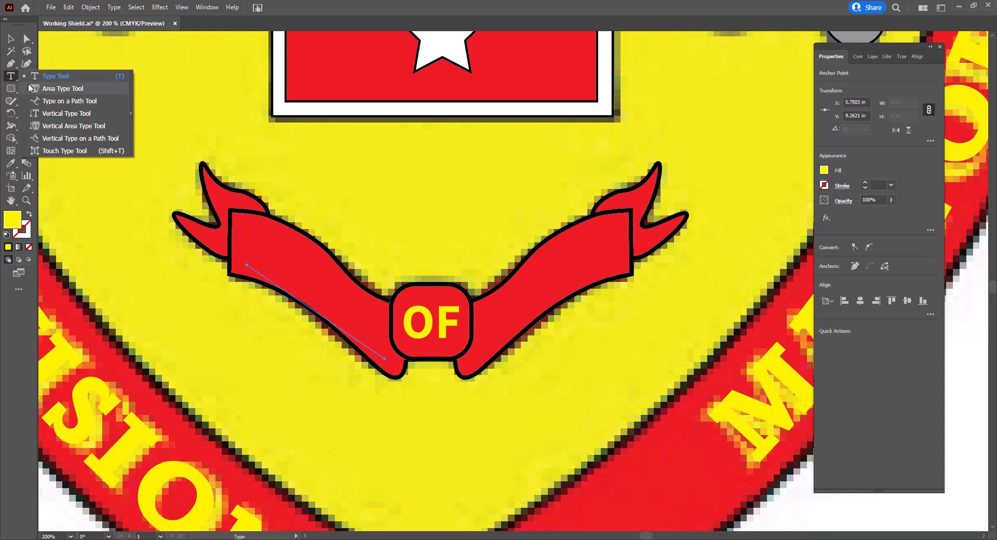
click(60, 101)
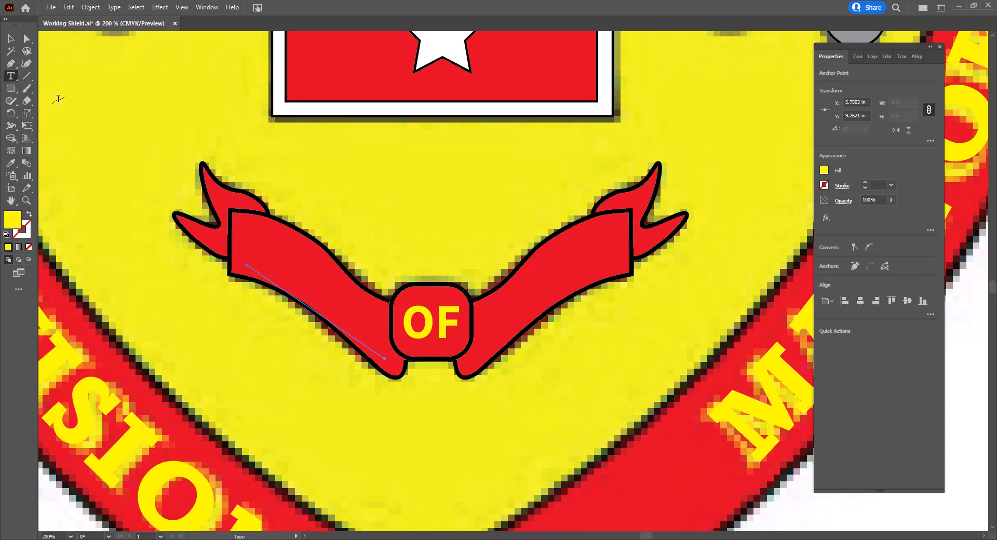
click(259, 272)
text(ARM)
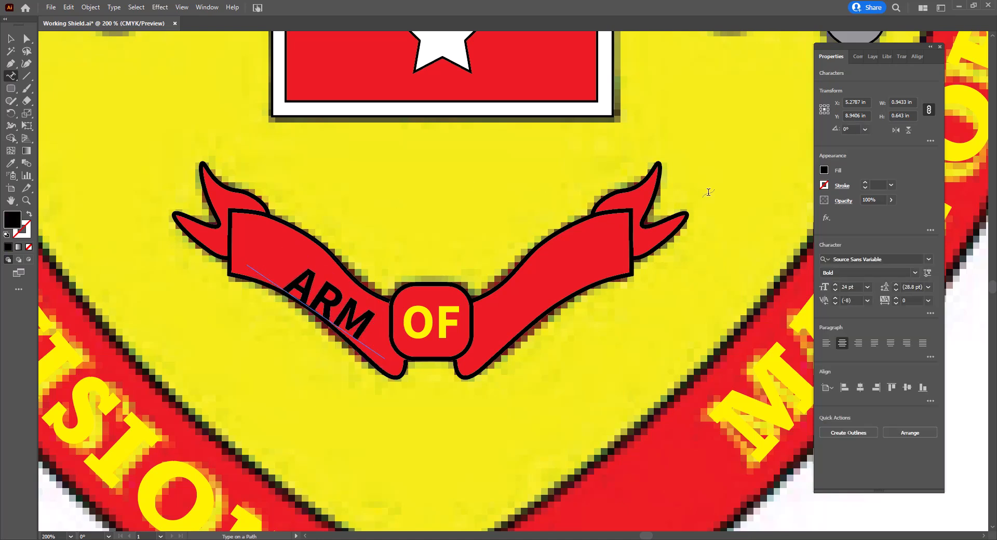
- Try to give the "ARM" path text a yellow fill
click(824, 173)
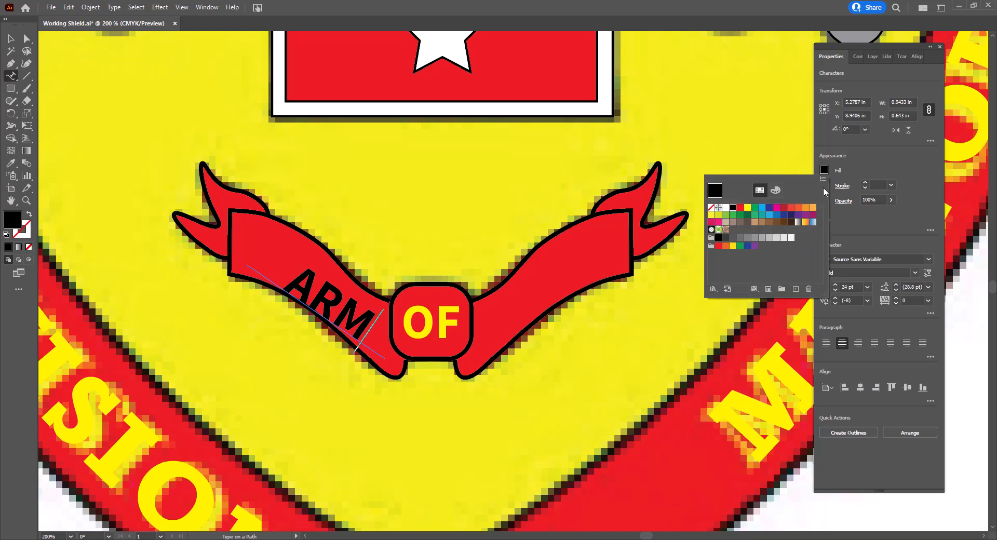
click(747, 207)
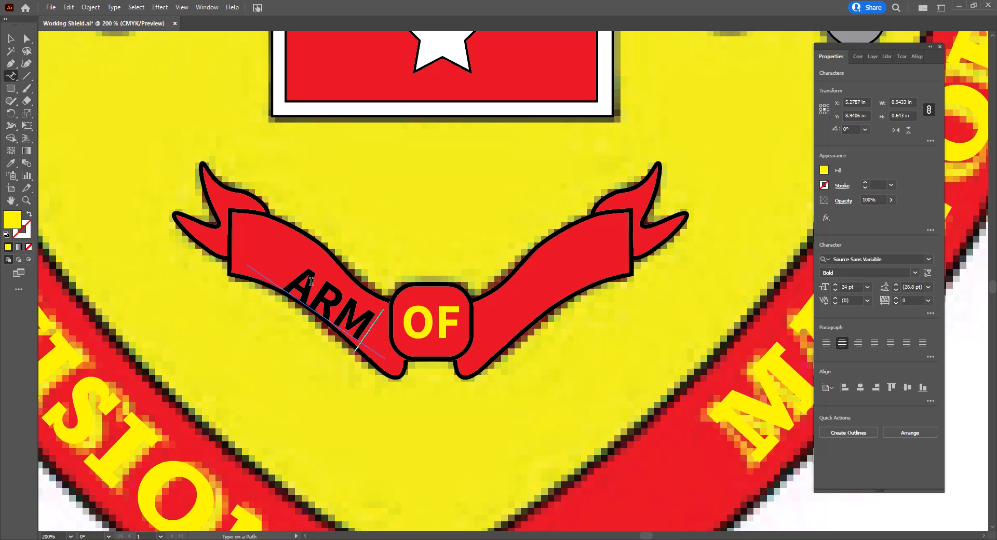
click(333, 307)
drag(358, 319, 301, 292)
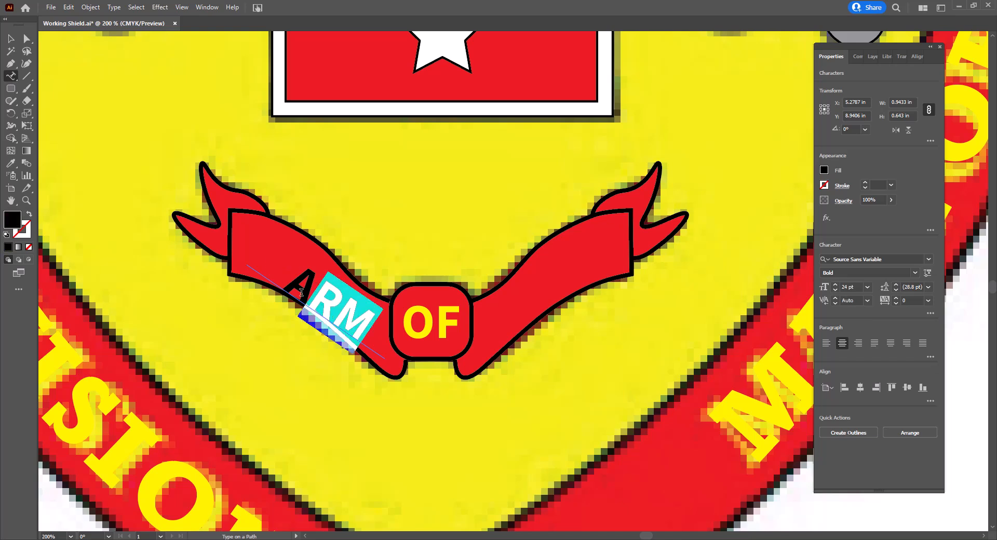
click(301, 292)
click(372, 327)
click(613, 290)
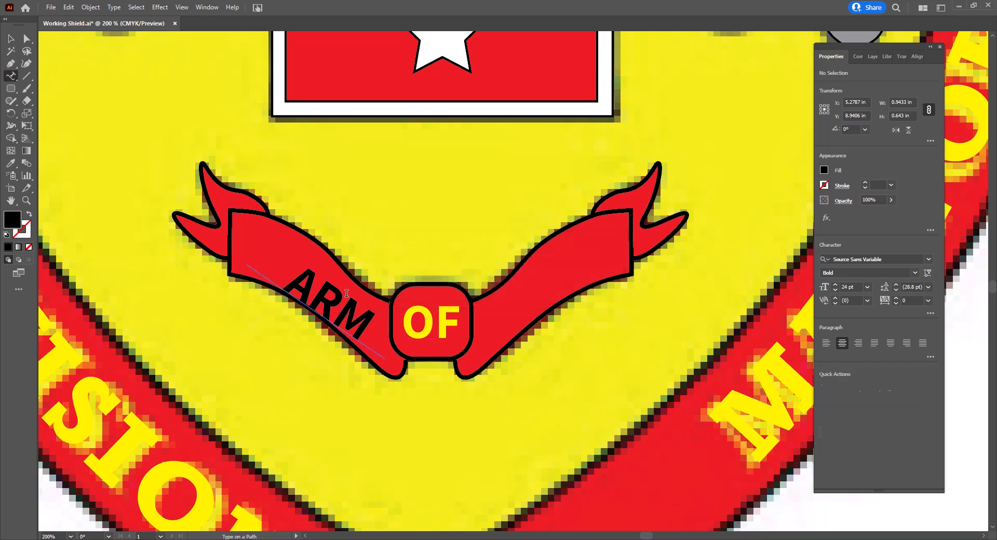
- Select the whole word "ARM" on the left ribbon band and set its fill to yellow
drag(292, 280, 377, 325)
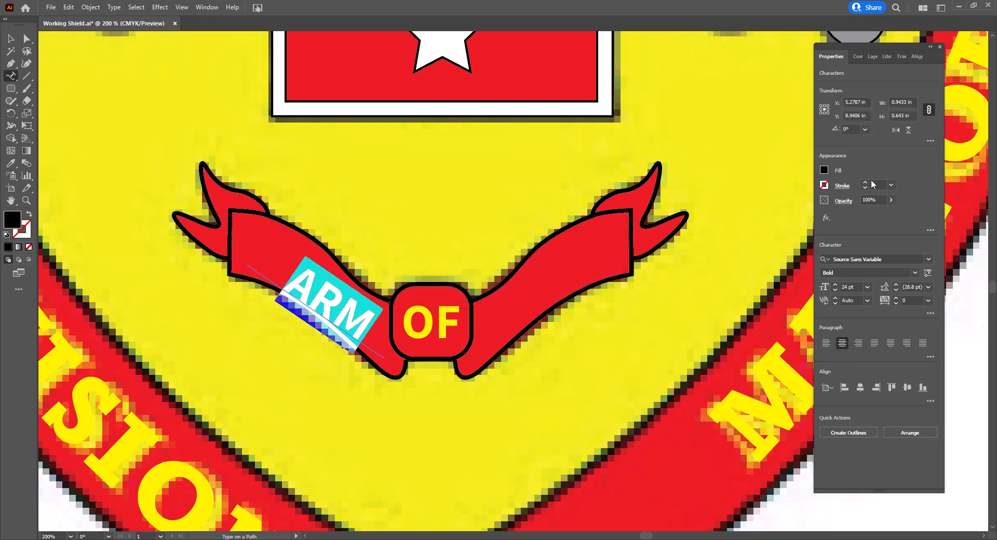
click(825, 171)
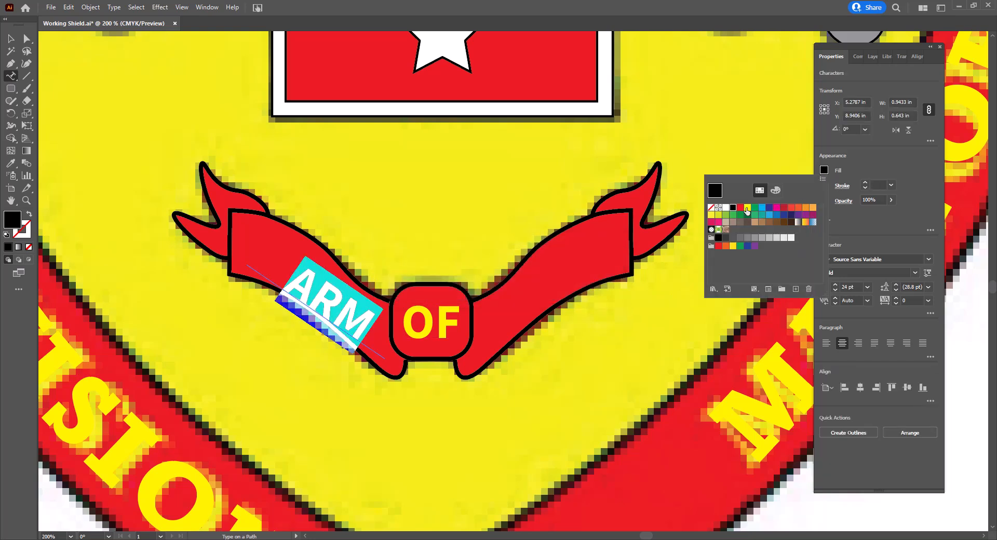
click(747, 209)
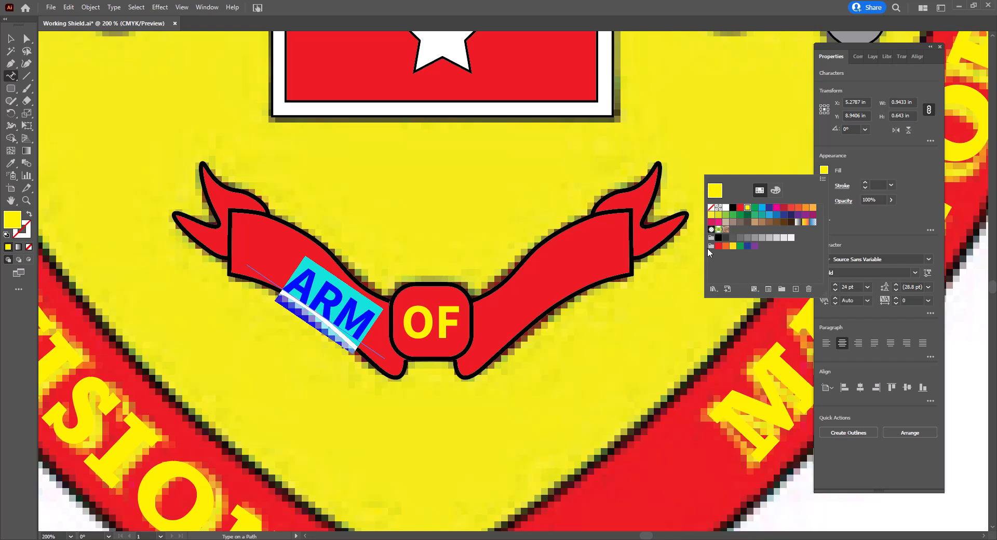
key(Escape)
- Apply the Stair Step effect to the "ARM" path text and set its tracking to 200
click(116, 9)
mouse_move(252, 106)
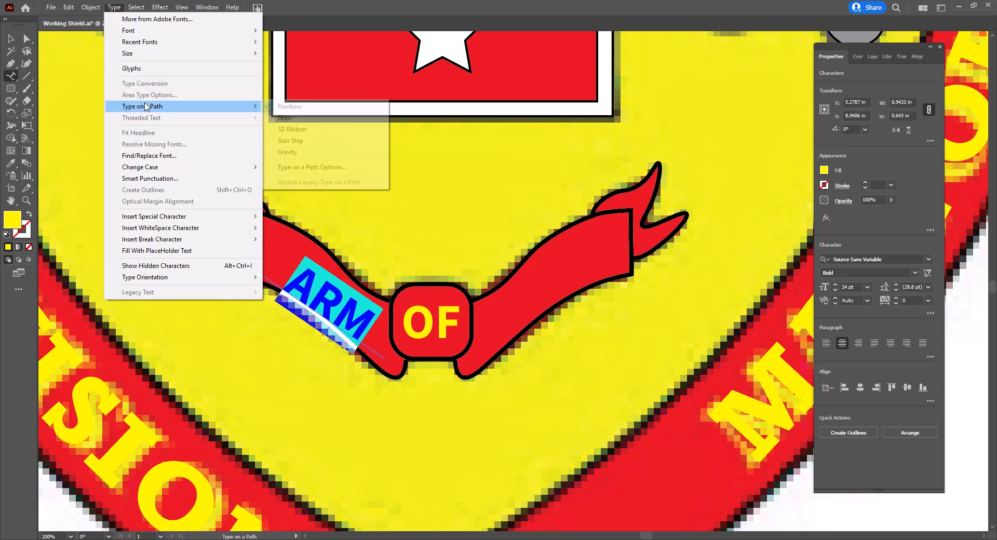
click(300, 167)
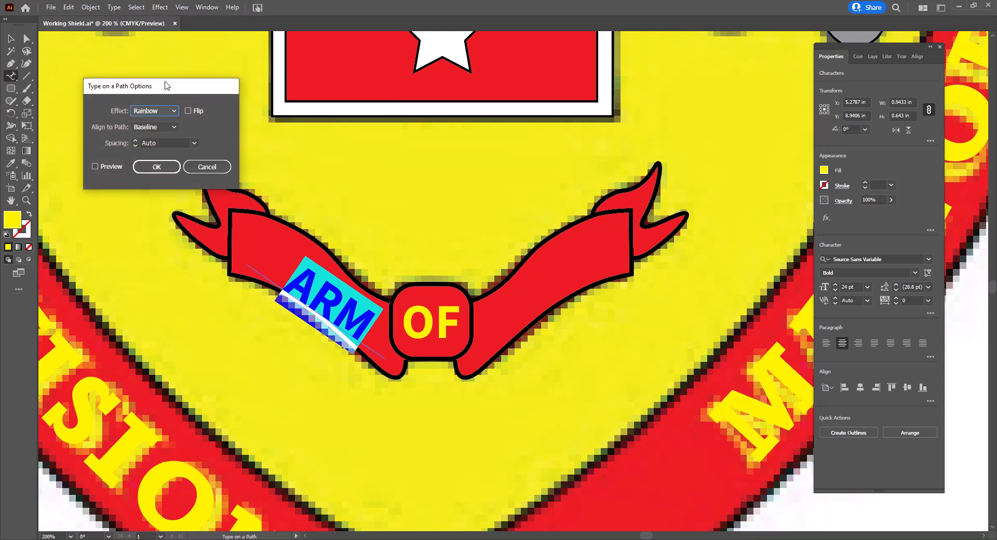
drag(166, 86, 137, 53)
click(144, 78)
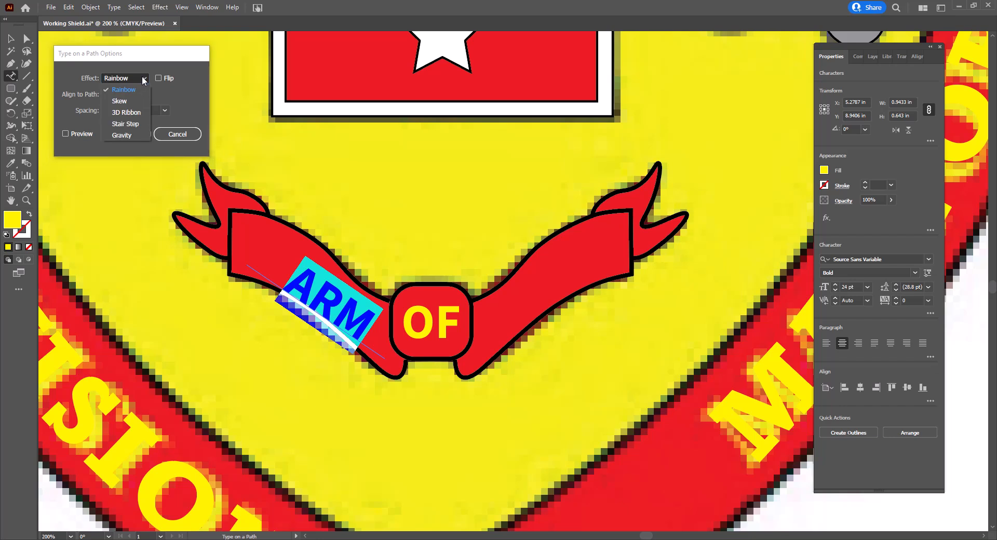
click(127, 124)
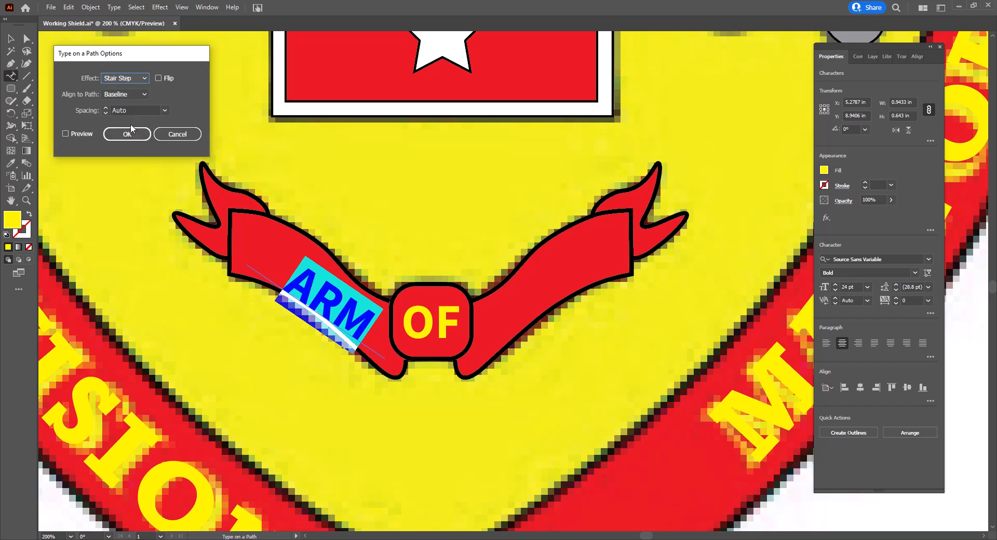
click(69, 135)
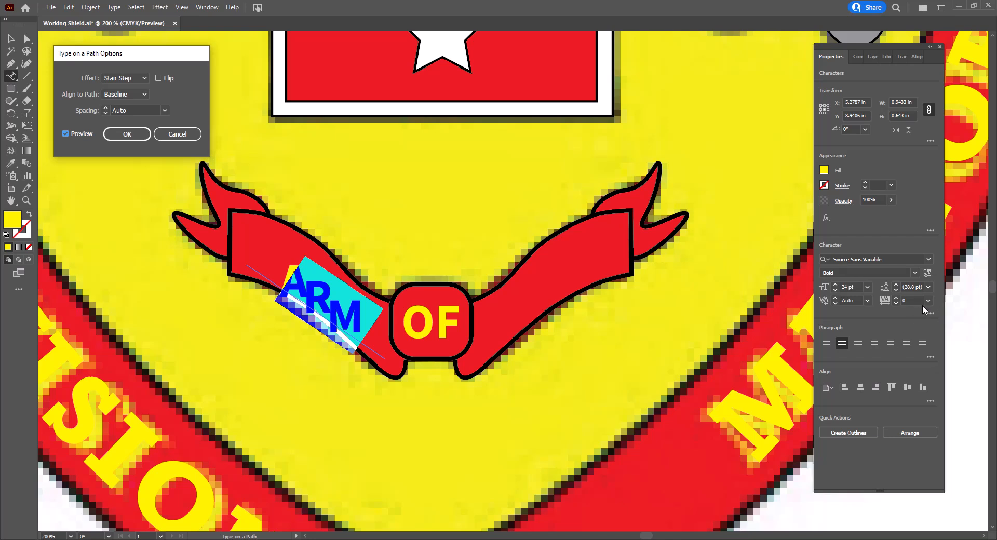
click(127, 134)
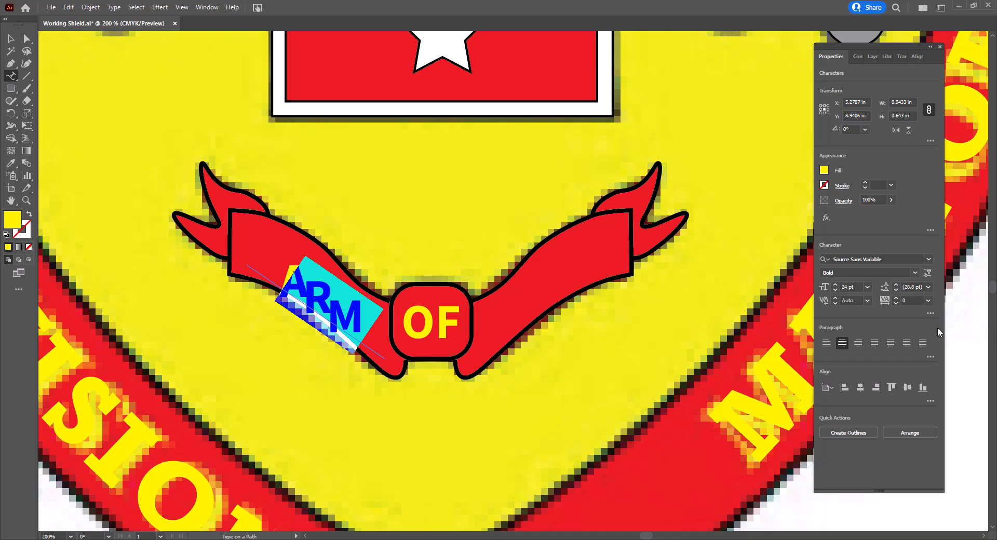
click(928, 300)
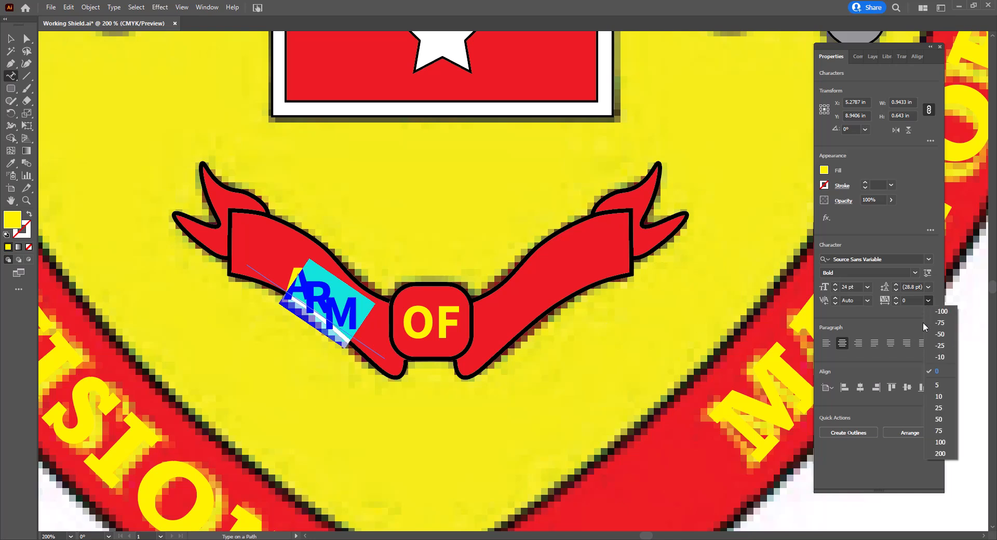
click(939, 454)
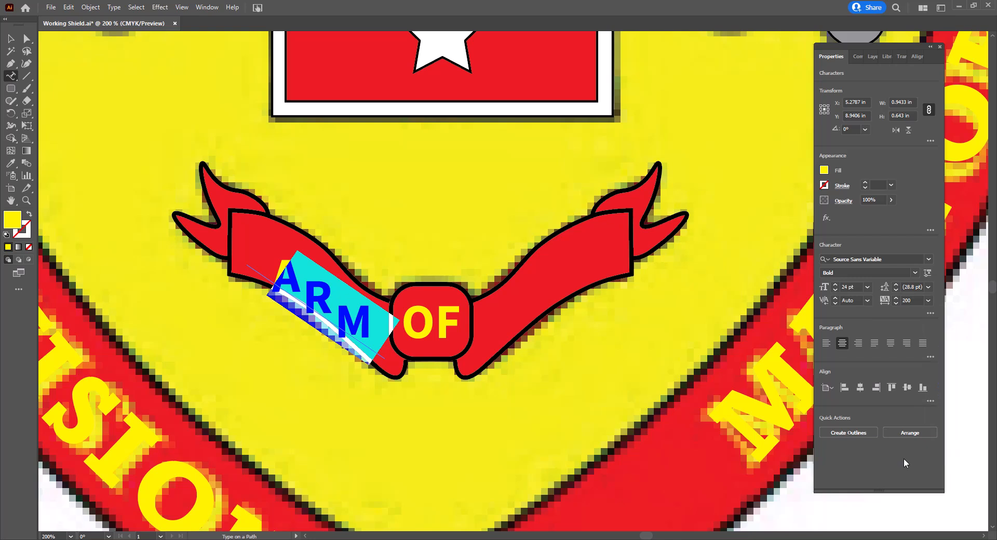
- Resize the "ARM" path text to about 1.02 by 0.73 in and shift it up within the left ribbon band
click(11, 40)
drag(246, 265, 235, 247)
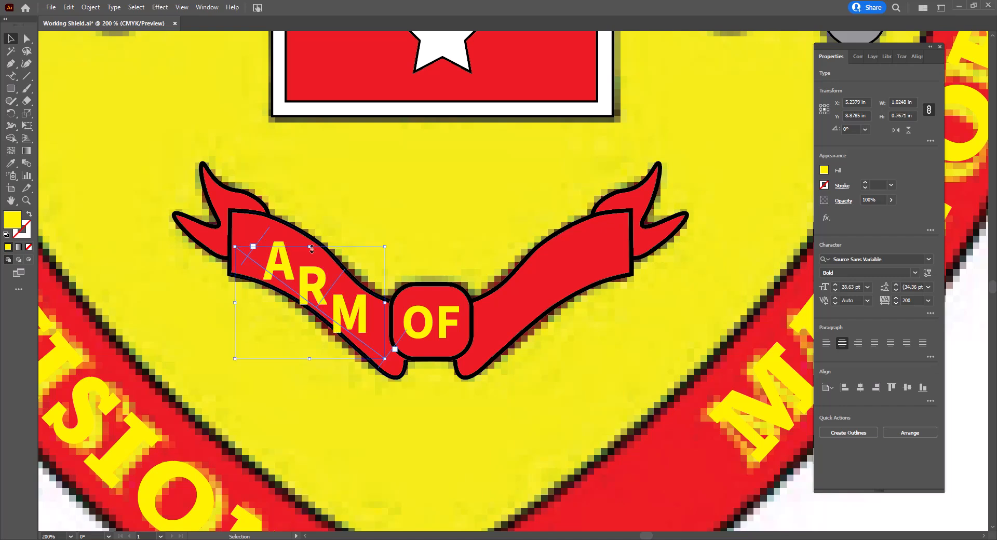
drag(314, 291, 313, 284)
drag(385, 238, 384, 243)
- Set the font size of the "ARM" text to 25 pt
click(861, 287)
double_click(842, 286)
text(25)
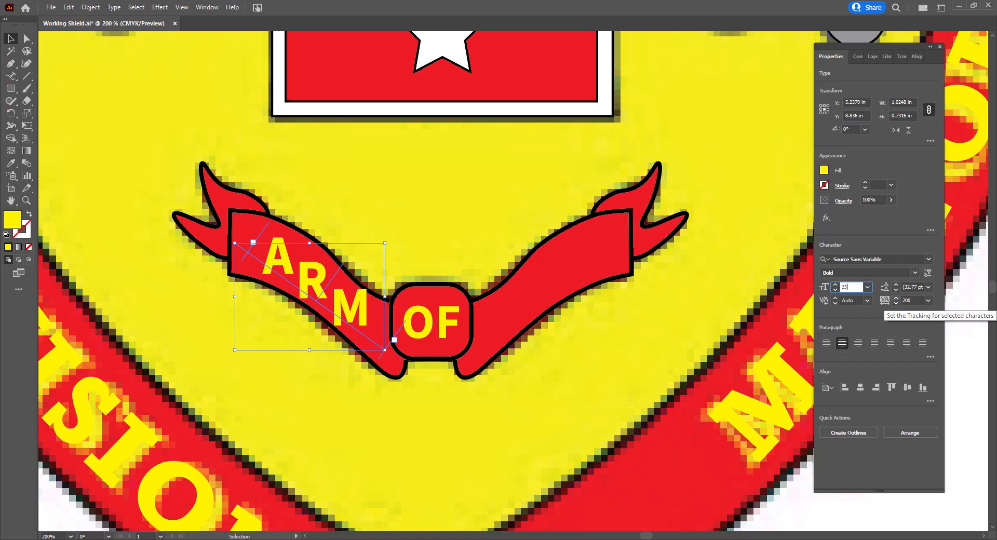
key(Return)
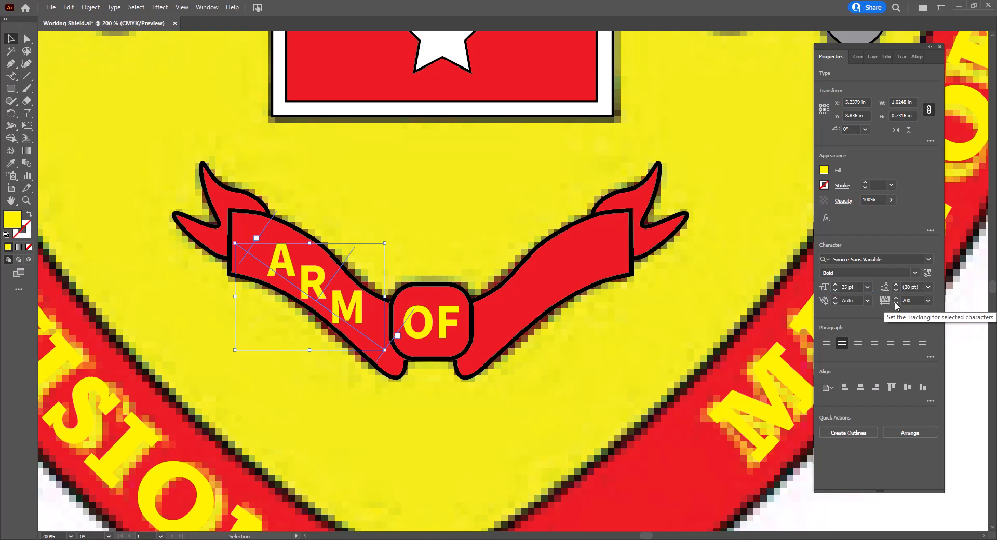
- Set the font size of the "ARM" path text to 24 pt
double_click(851, 287)
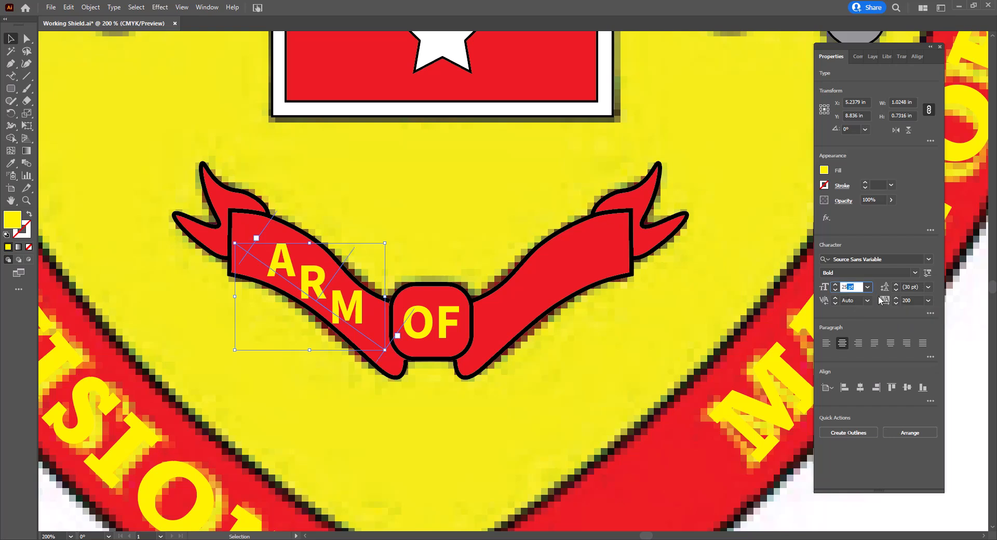
text(24)
key(Return)
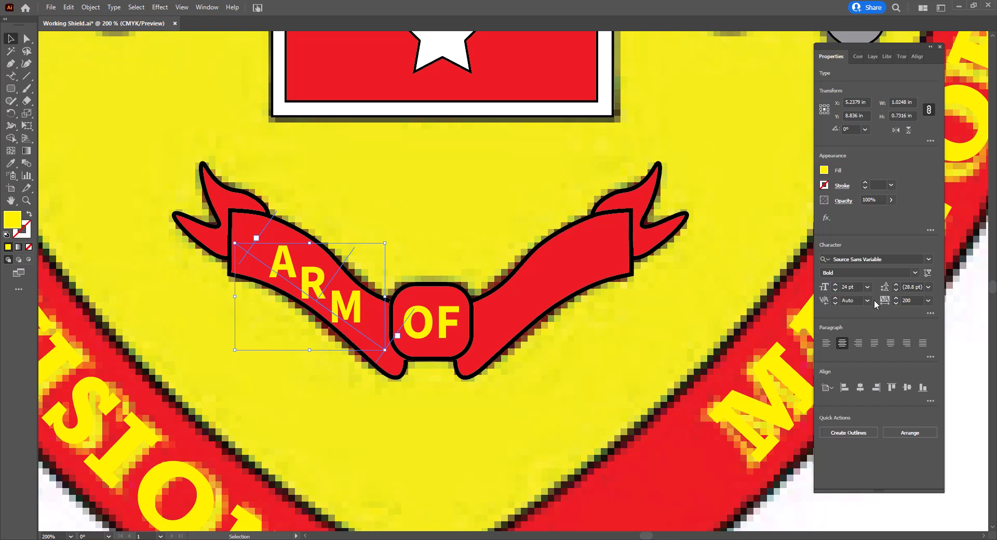
click(26, 76)
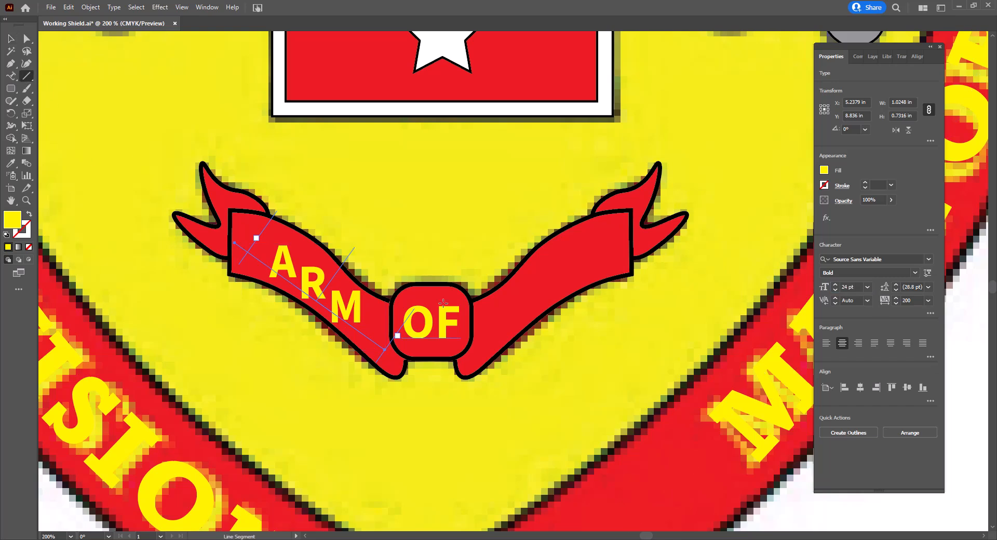
drag(483, 354, 512, 324)
click(578, 282)
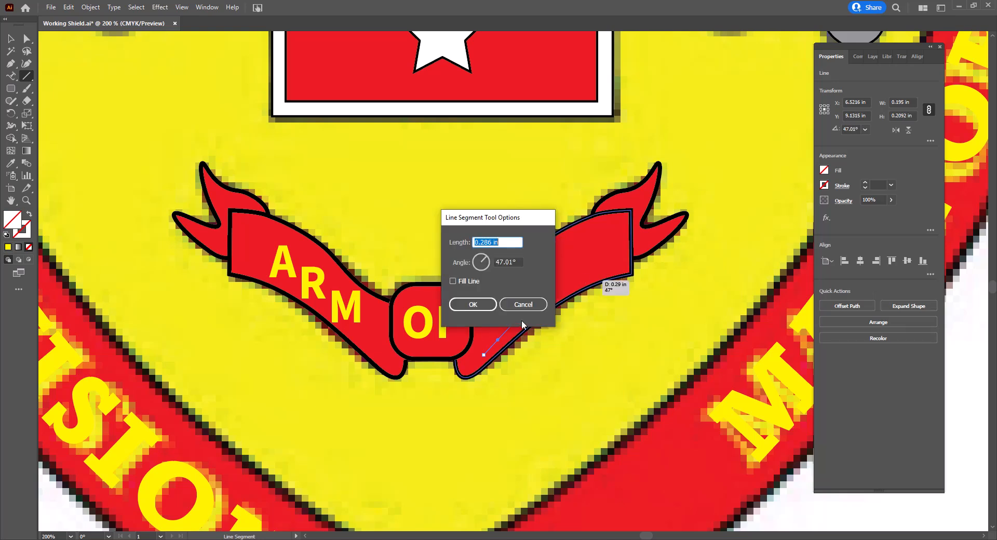
click(544, 304)
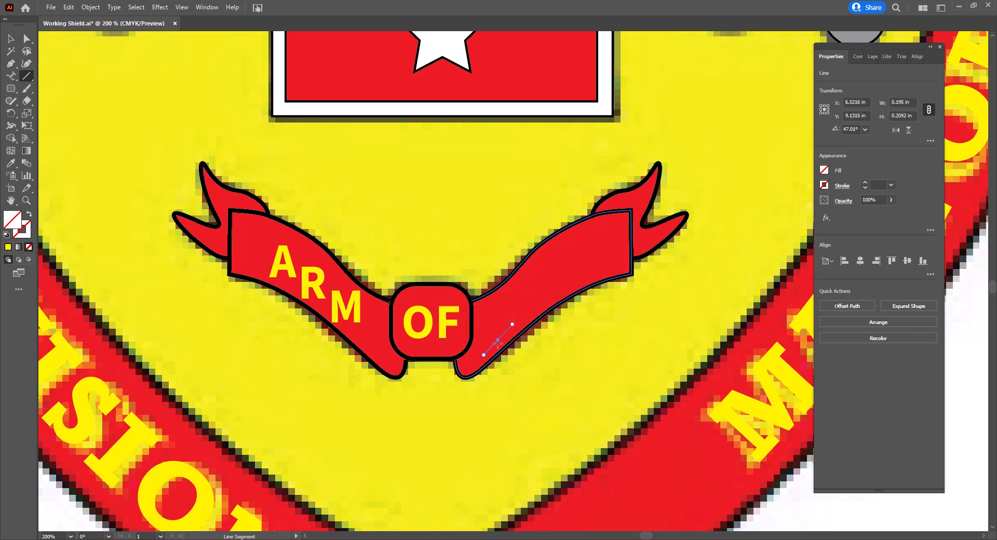
key(Delete)
- Draw a three-point curved path about 0.92 by 0.57 in along the lower part of the right ribbon band with the Curvature tool
click(26, 64)
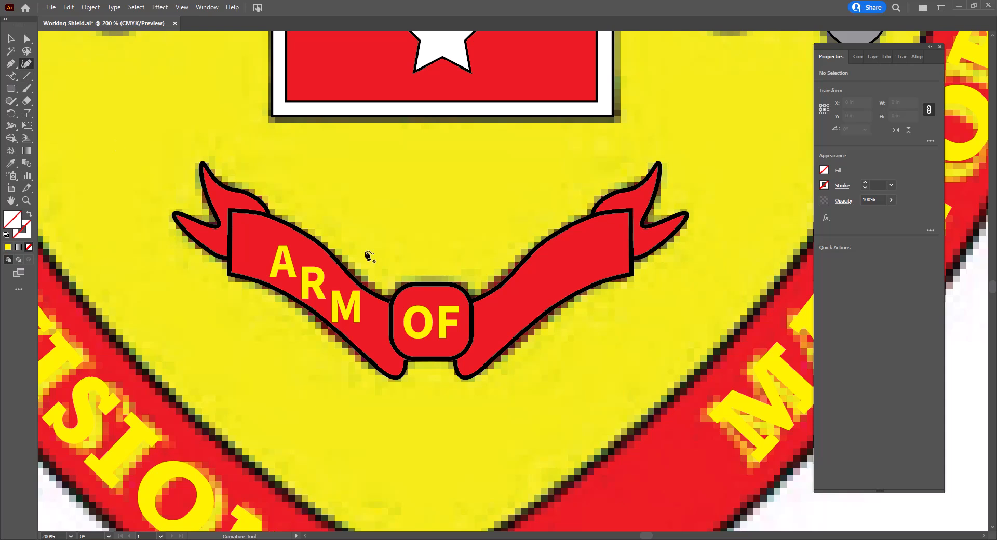
click(488, 347)
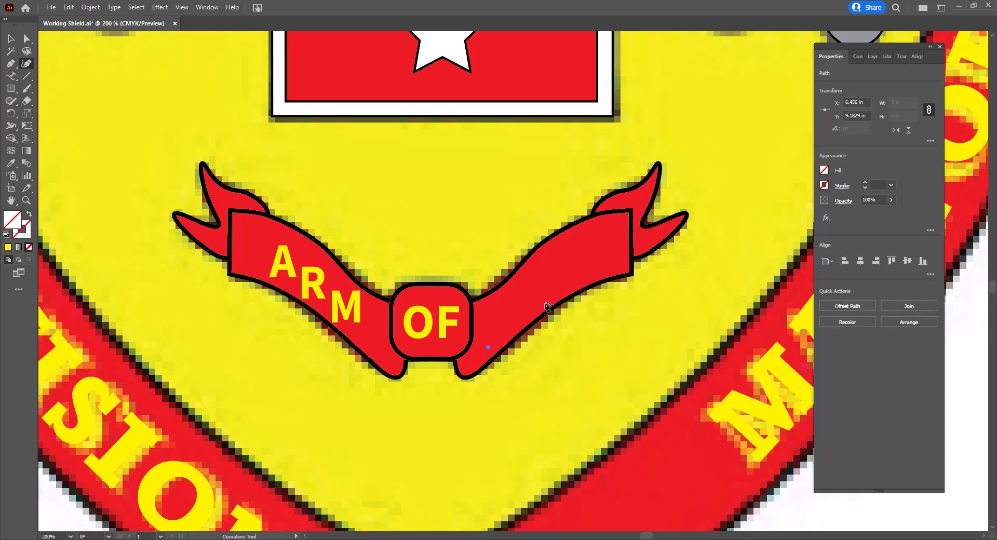
click(549, 298)
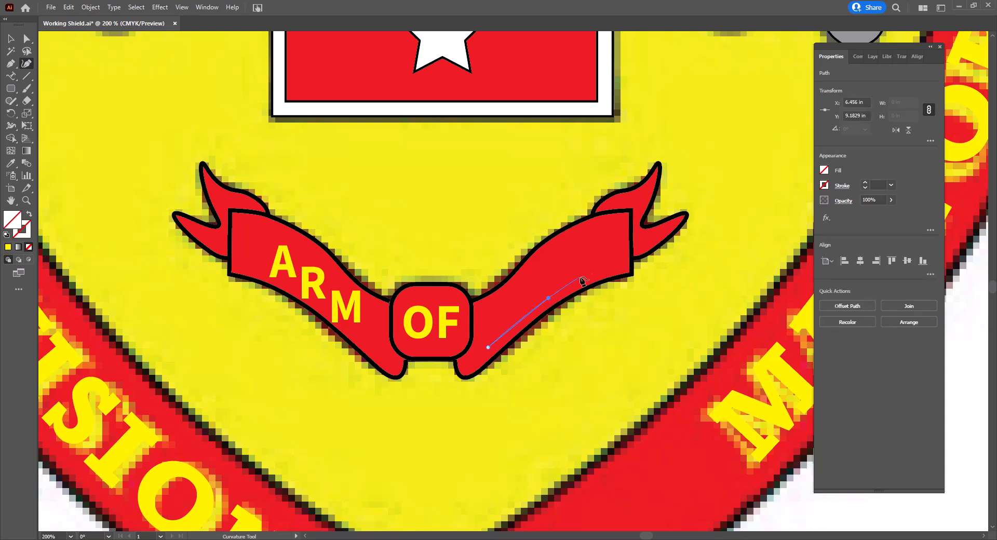
key(Escape)
click(623, 263)
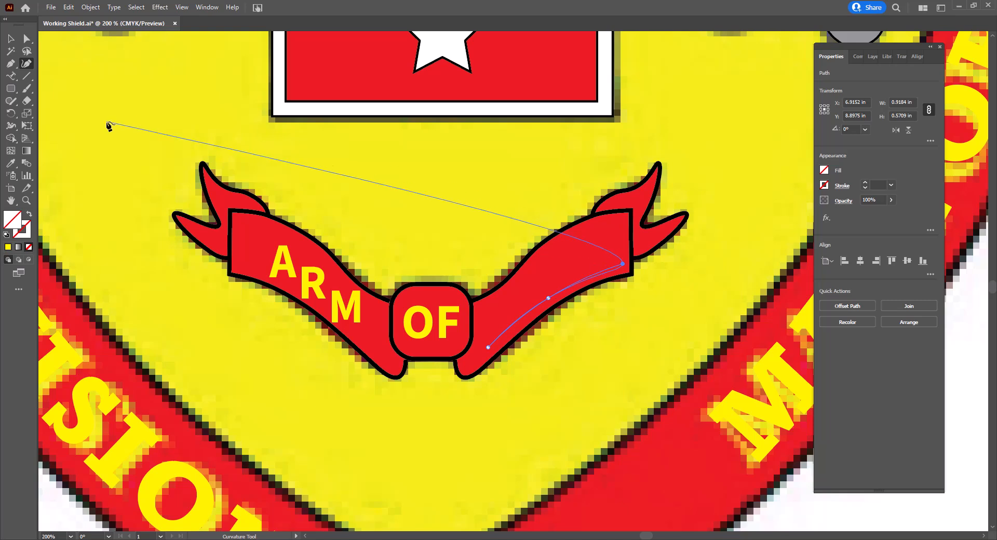
- Place the path text "Decision" along the new curve on the right ribbon band
click(10, 77)
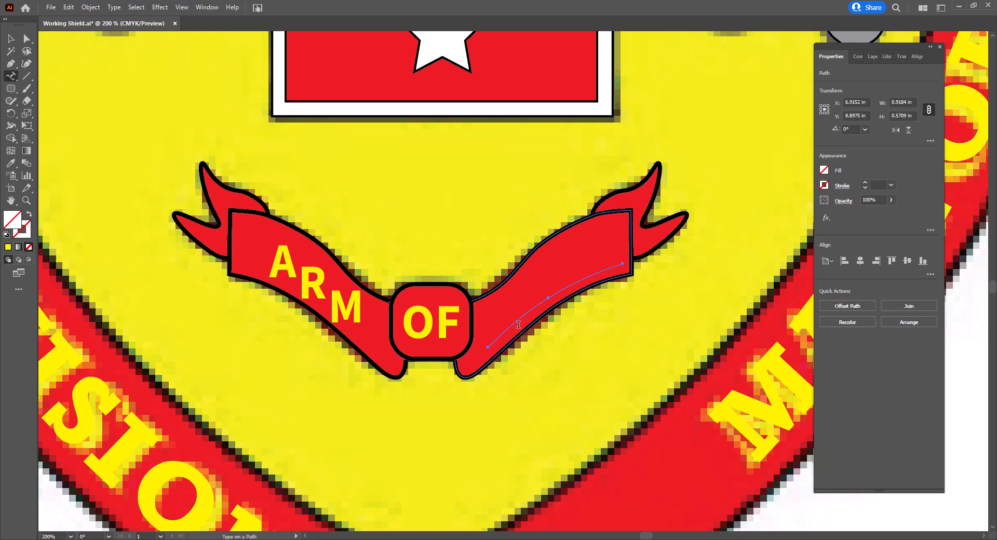
click(491, 346)
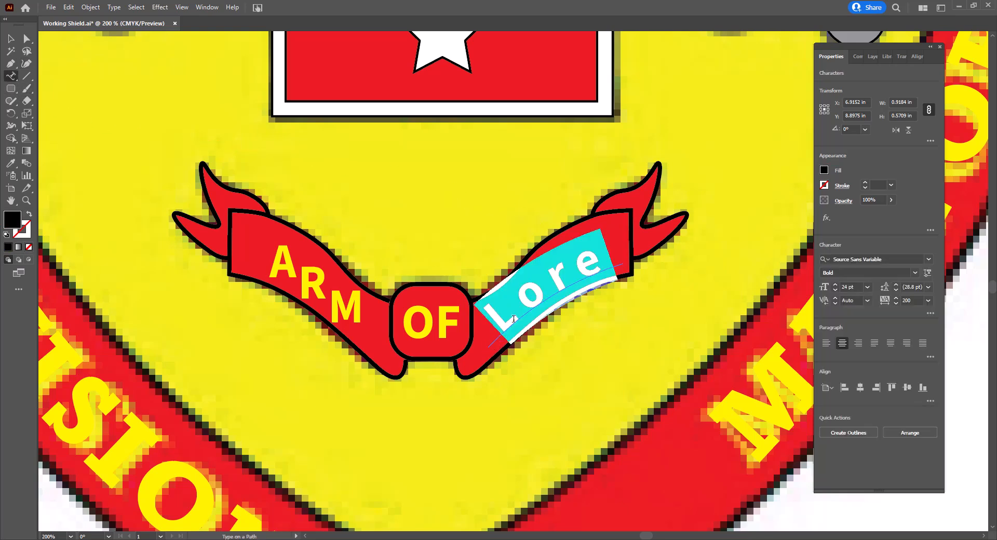
text(Des)
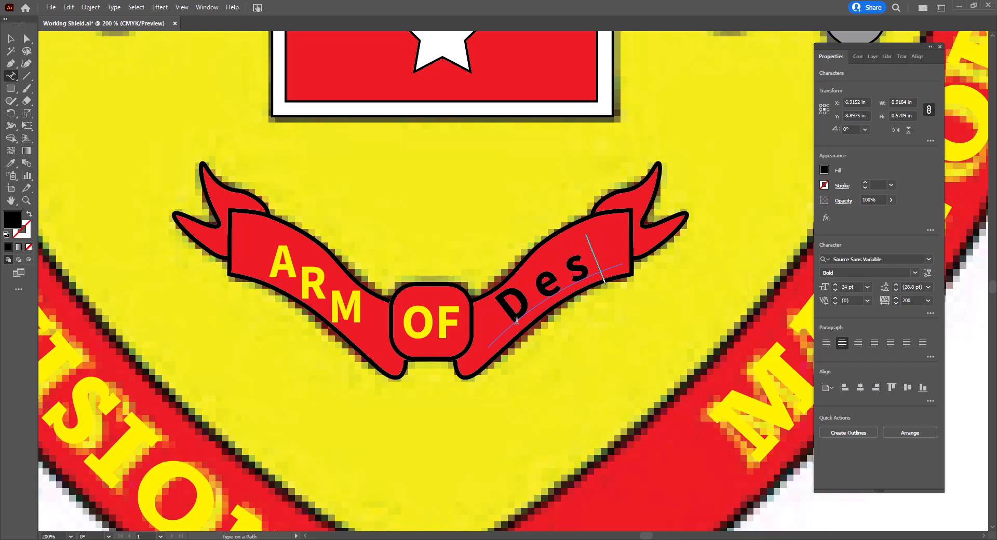
text(cis)
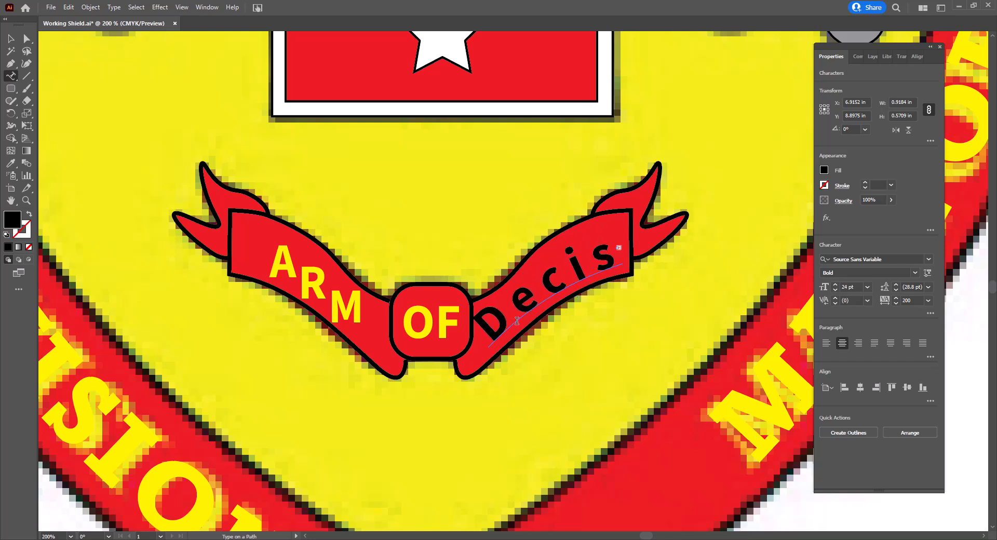
- Set the "Decision" path text to 9 pt and apply the Stair Step effect to it
double_click(591, 278)
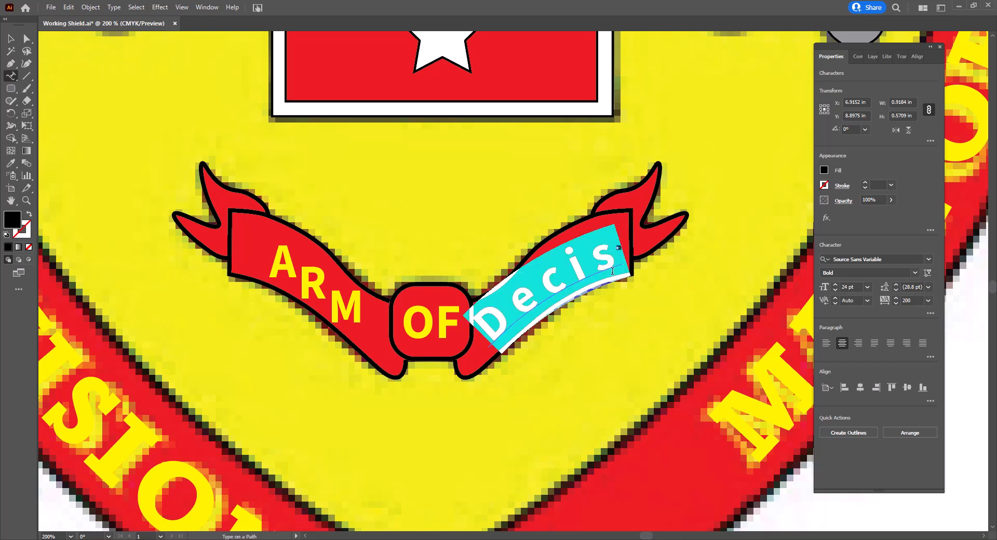
click(868, 287)
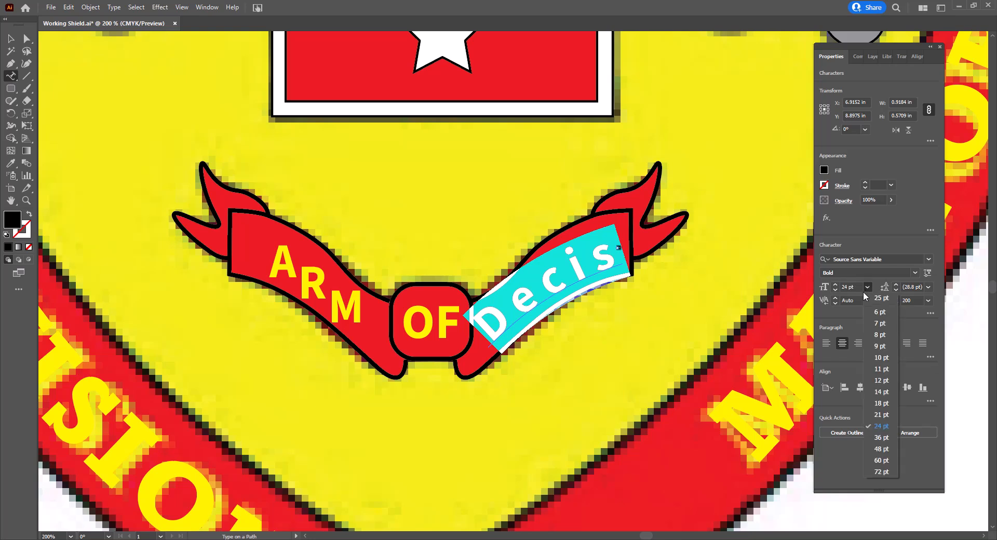
click(879, 345)
click(113, 7)
mouse_move(154, 107)
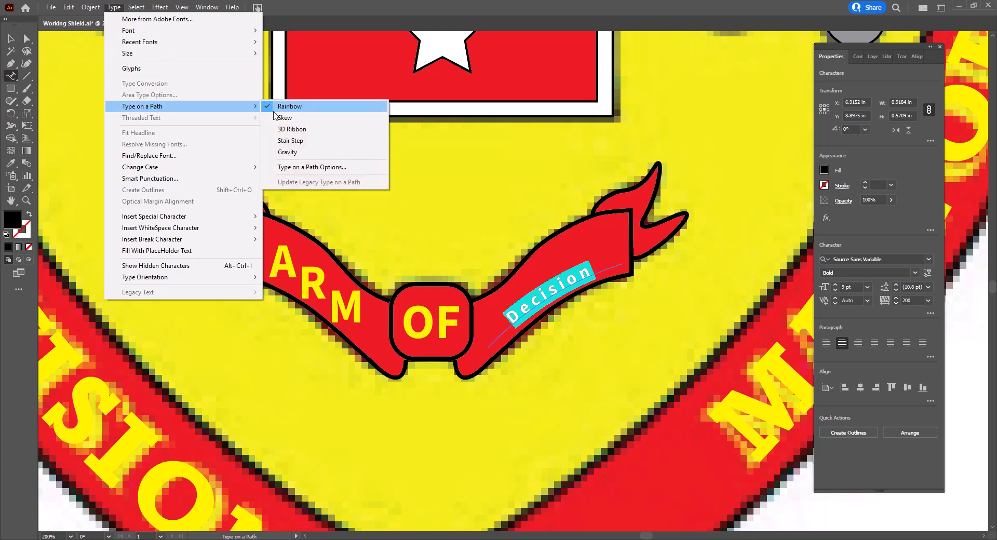
click(289, 142)
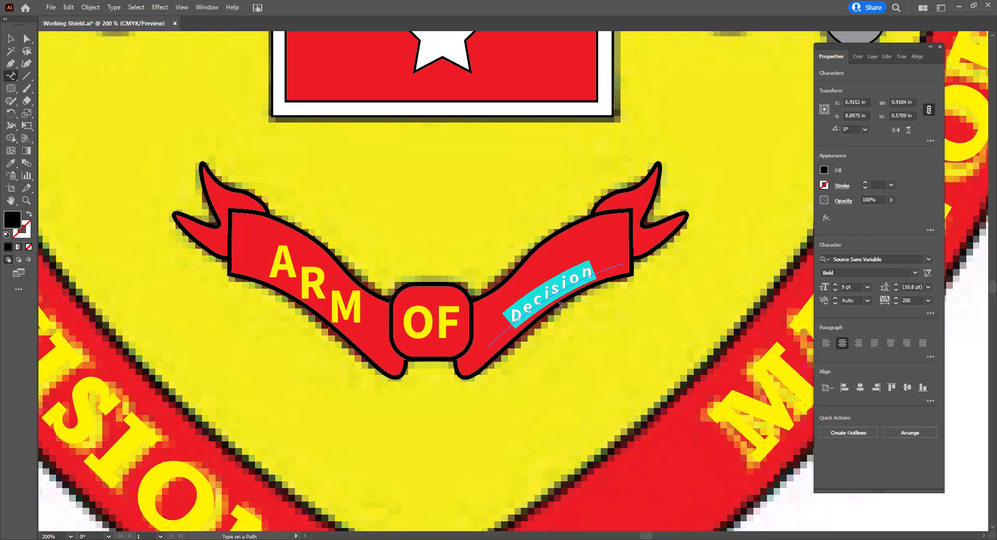
- Retype the letters of "Decision" on the right ribbon band in capitals so the text reads "DECISION"
drag(523, 307, 578, 287)
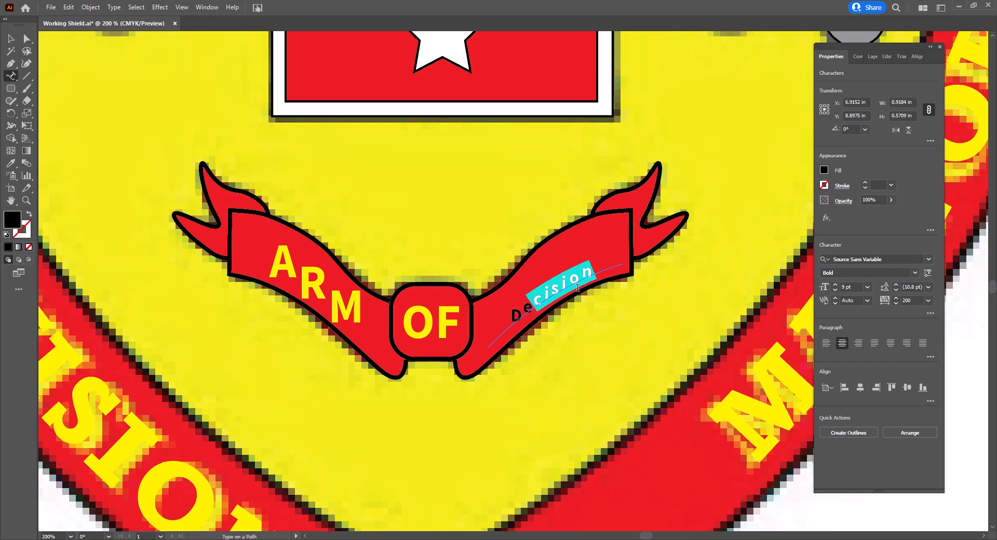
click(530, 306)
drag(526, 309, 591, 278)
text(CISION)
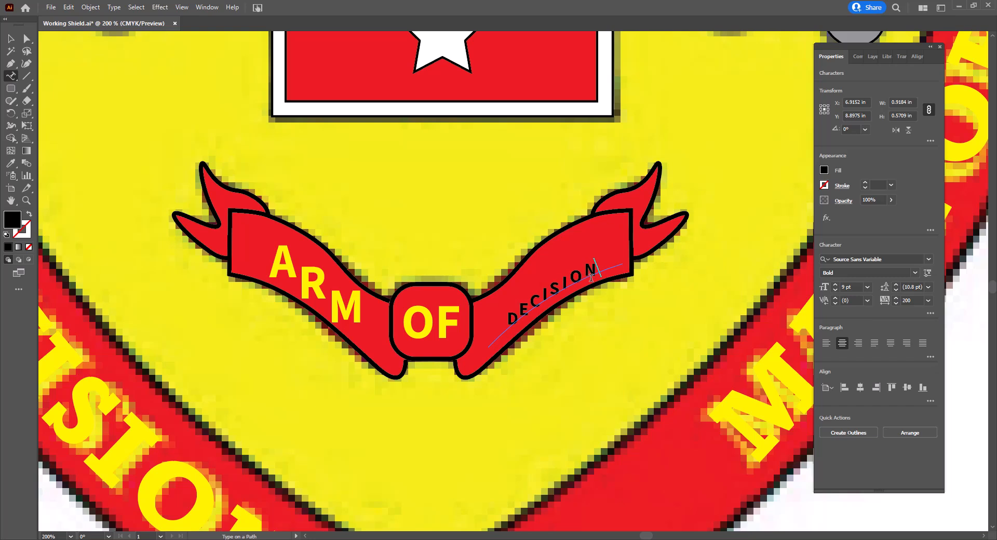
- Select the whole word "DECISION" on the right ribbon band and set its fill to yellow
drag(595, 274, 503, 324)
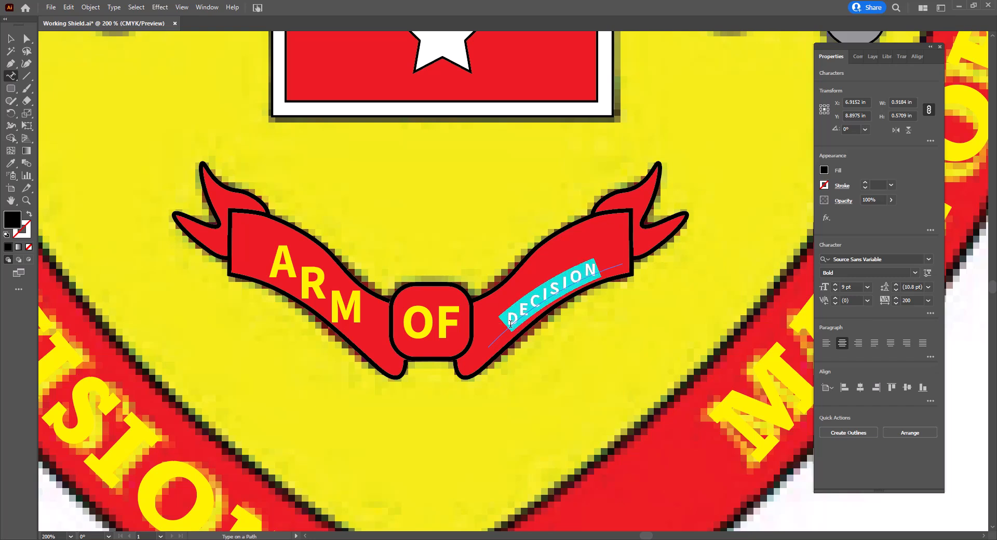
click(825, 170)
click(746, 208)
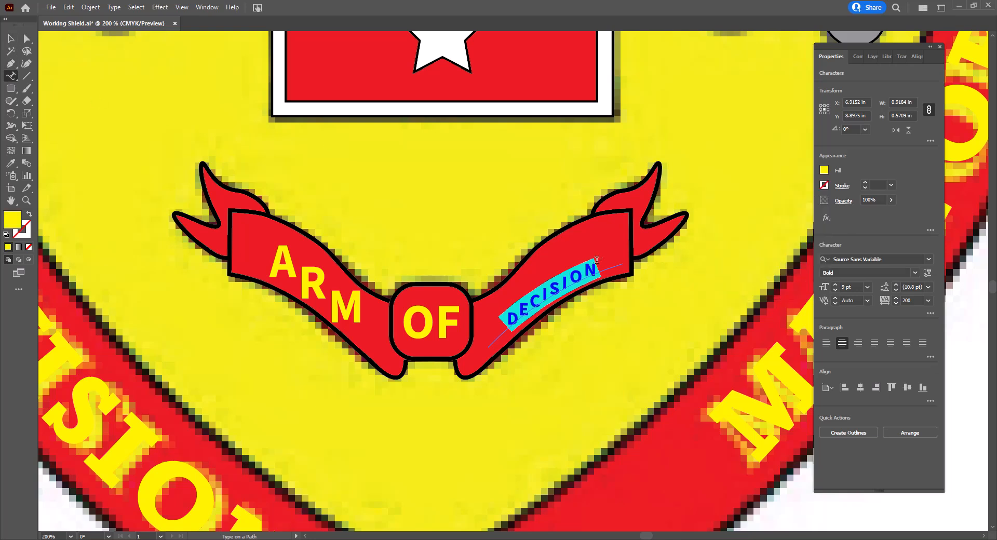
click(10, 39)
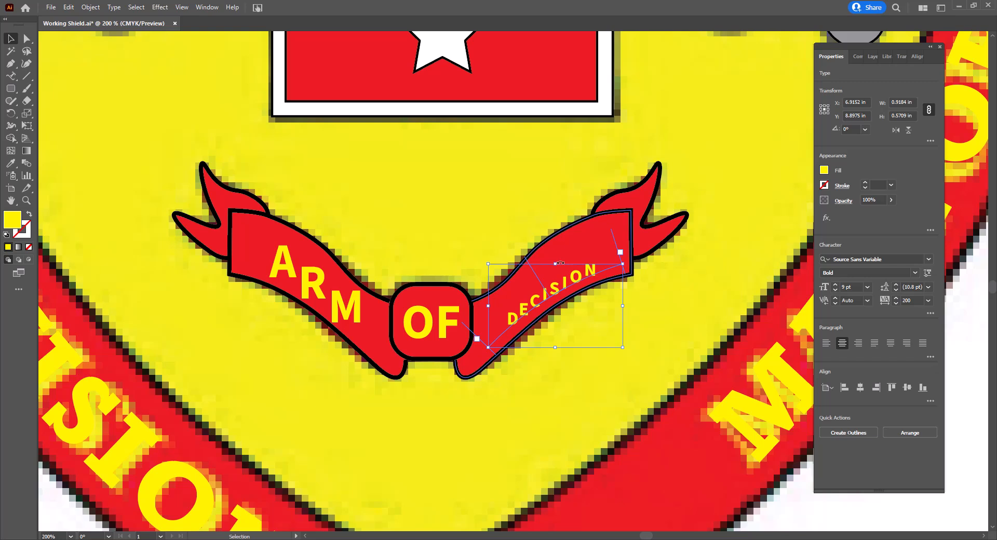
drag(556, 263, 553, 265)
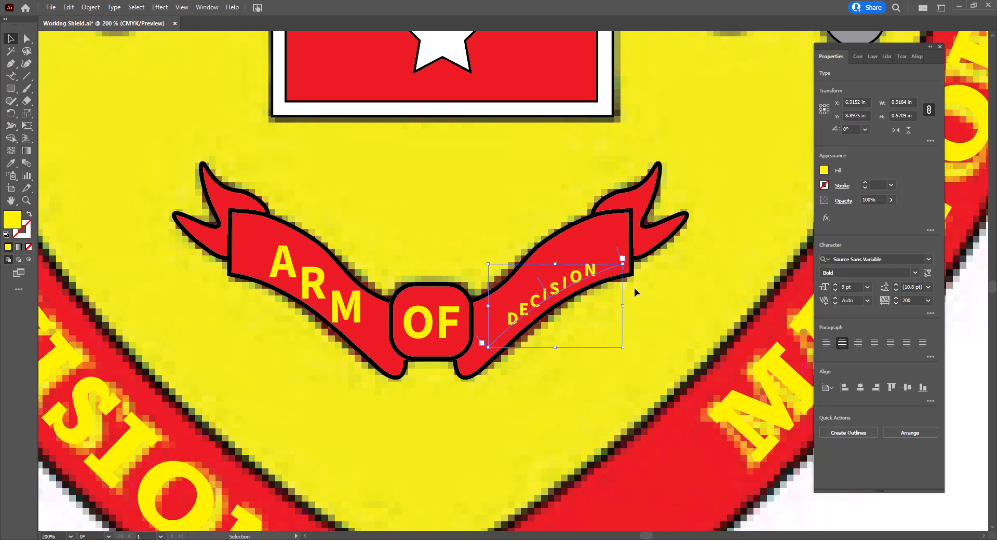
- Set the font size of the "DECISION" path text to 14 pt
click(11, 76)
drag(503, 315, 653, 265)
click(866, 288)
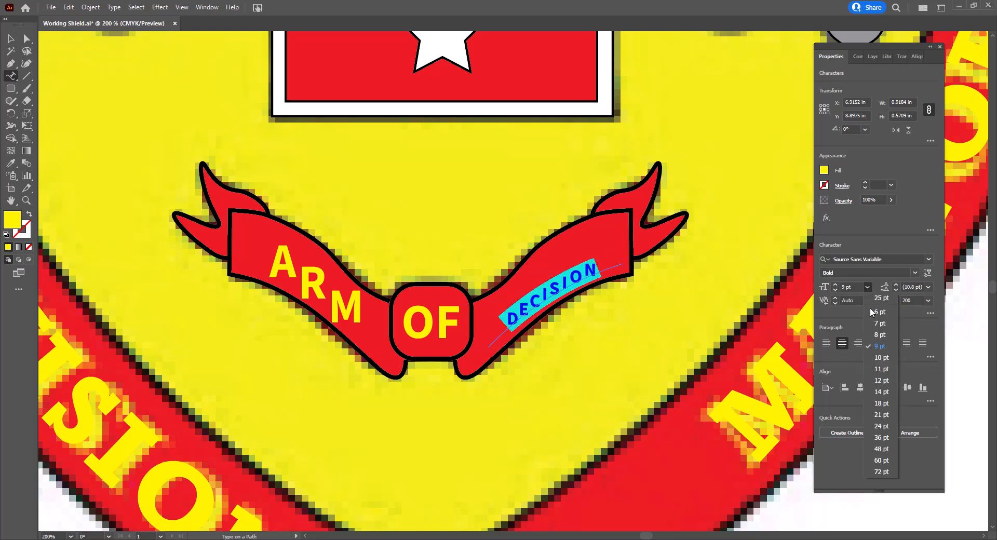
click(877, 392)
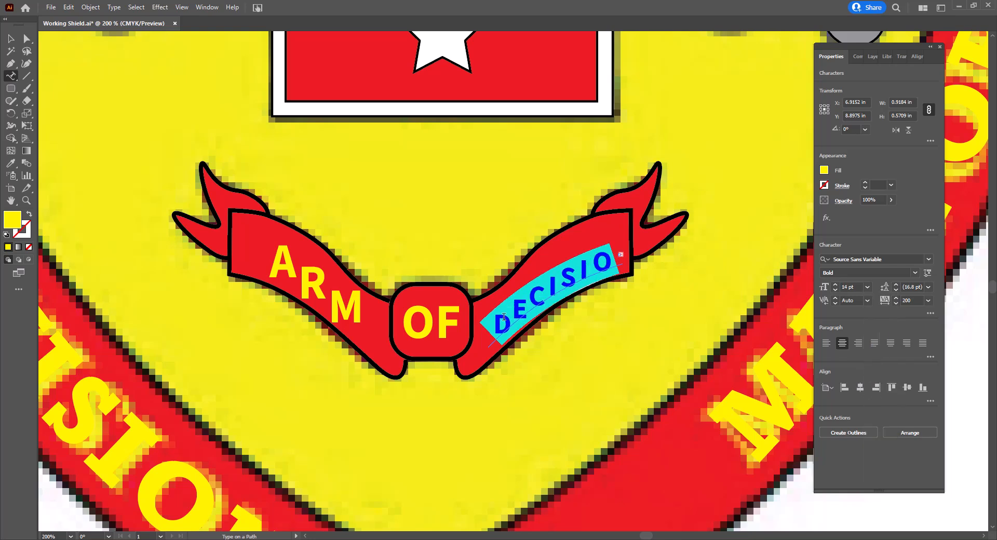
key(Escape)
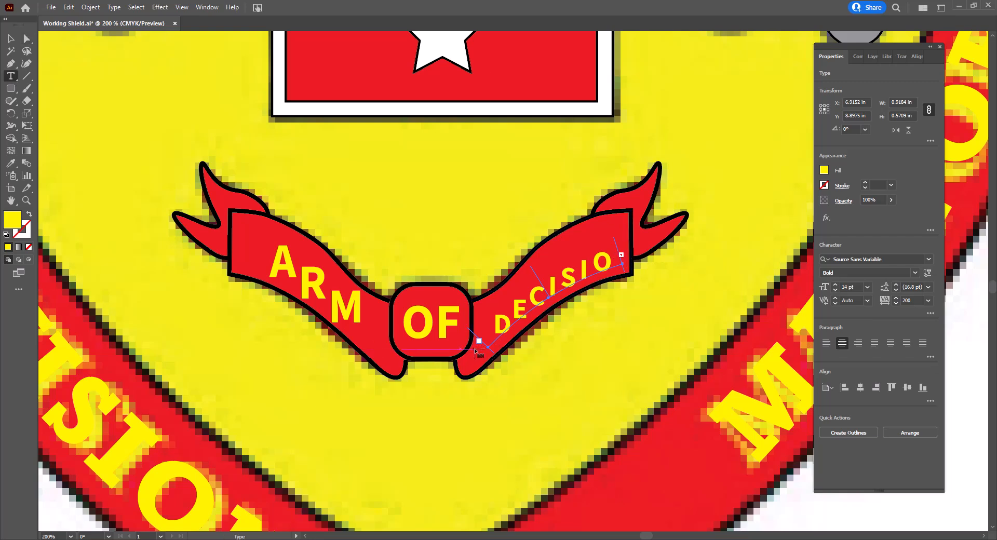
- Resize the "DECISION" path text to about 1.01 by 0.69 in, extending it down toward the lower end of the right ribbon band
drag(476, 344, 476, 347)
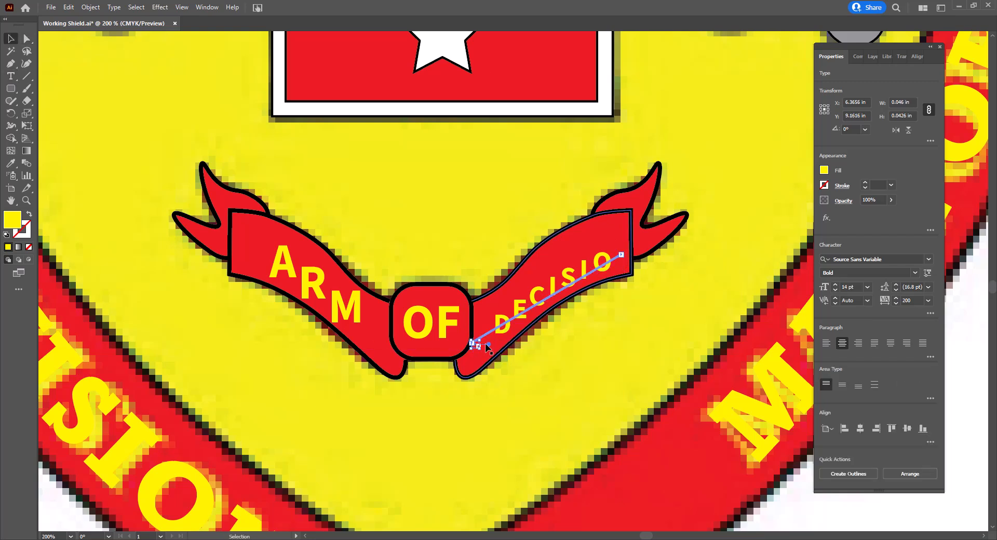
key(ctrl+z)
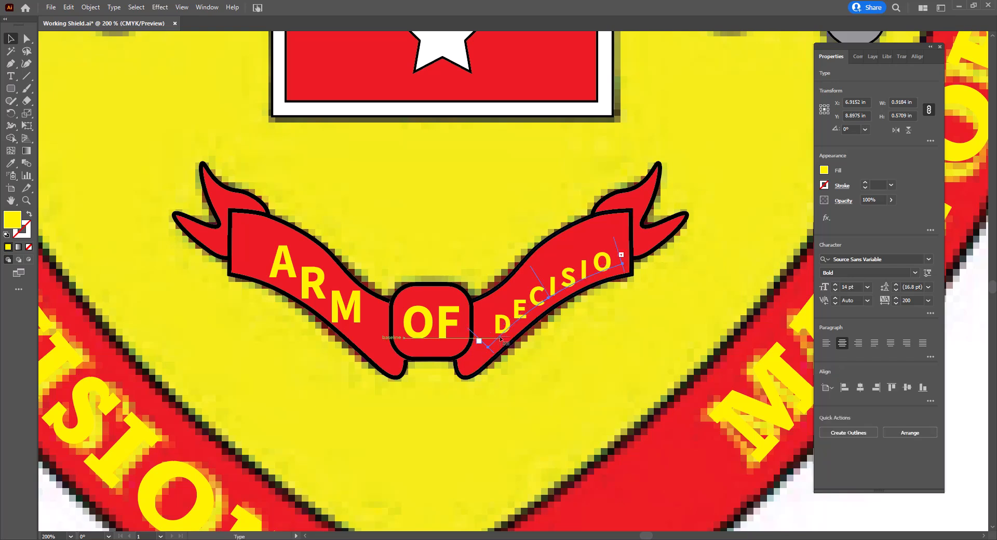
click(27, 39)
mouse_move(489, 350)
mouse_down()
mouse_move(484, 356)
mouse_move(479, 343)
mouse_up()
key(v)
drag(487, 347, 475, 365)
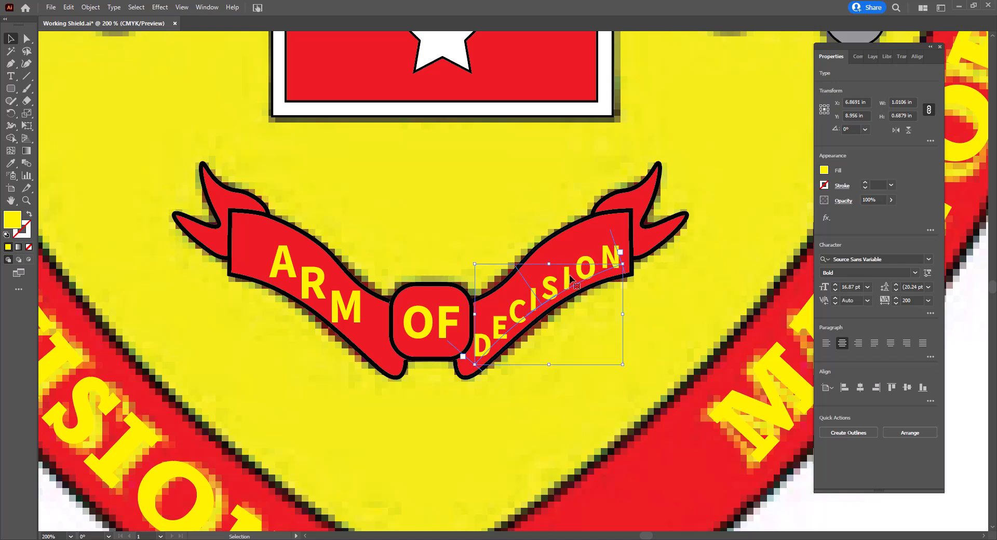
- Set the tracking of the "DECISION" text and the path text along the shield's right border to 0
shift+click(617, 365)
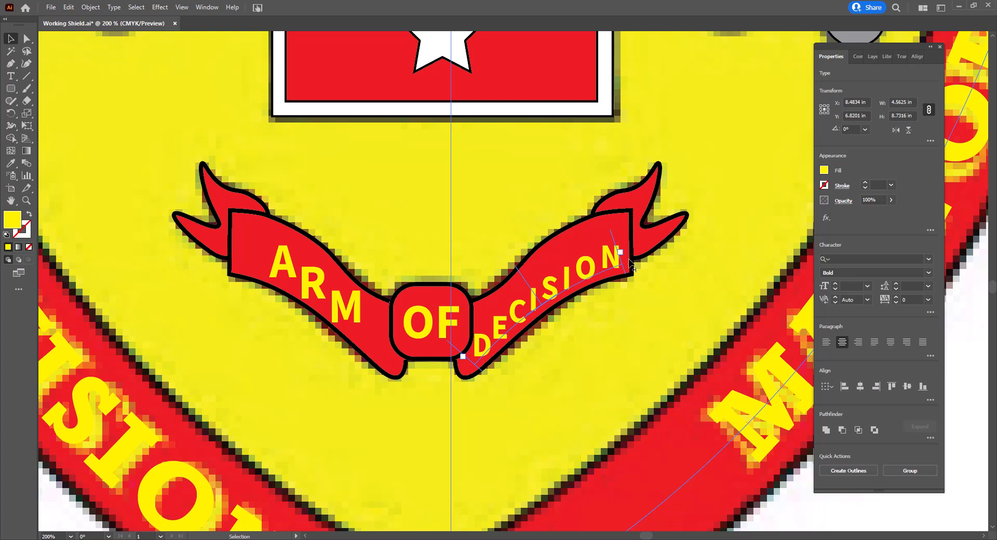
click(927, 300)
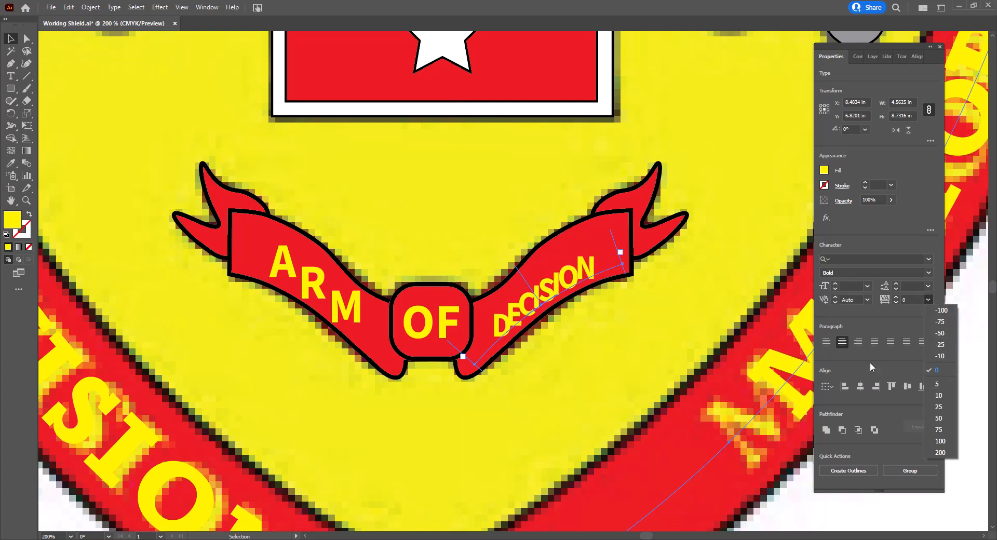
key(Escape)
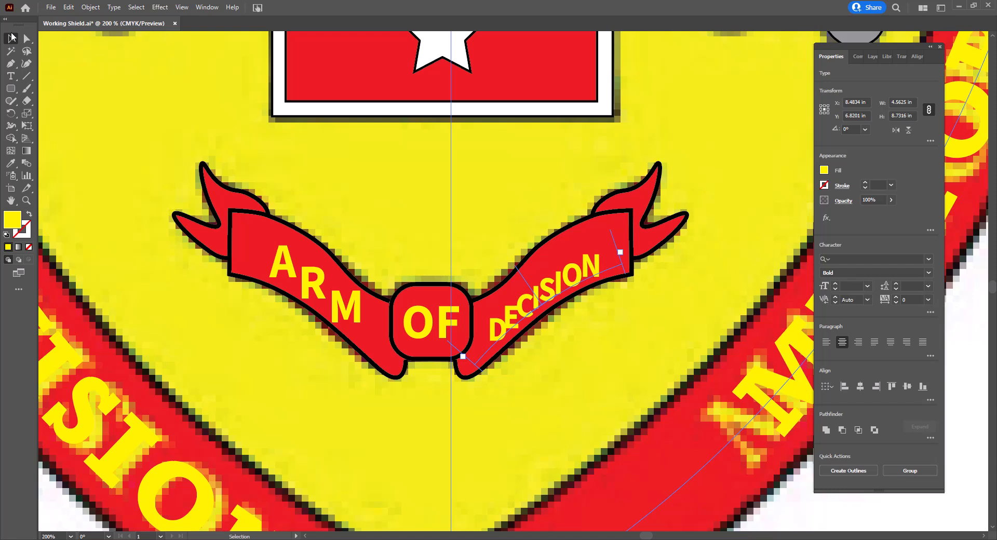
- Select only the "DECISION" path text and set its tracking to 100
drag(475, 281, 619, 316)
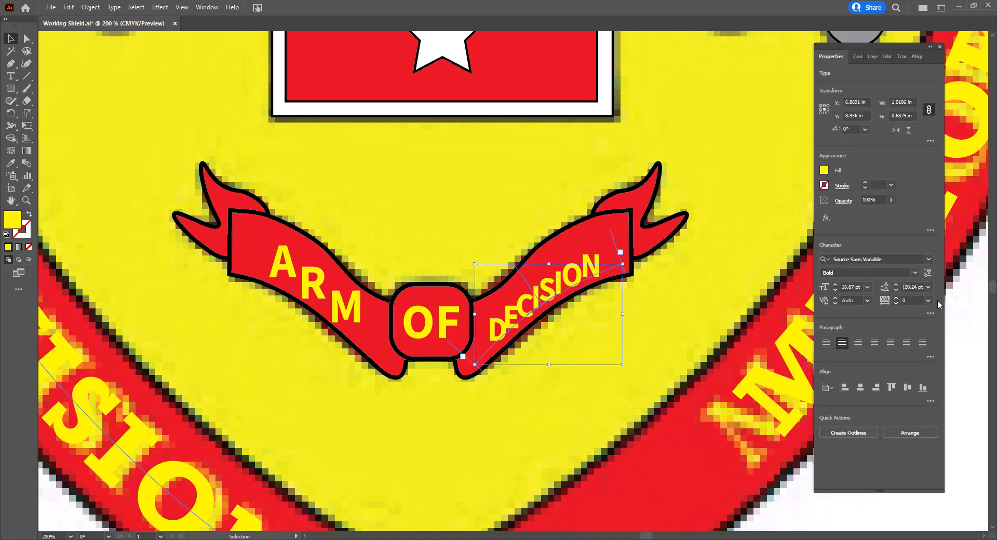
click(929, 300)
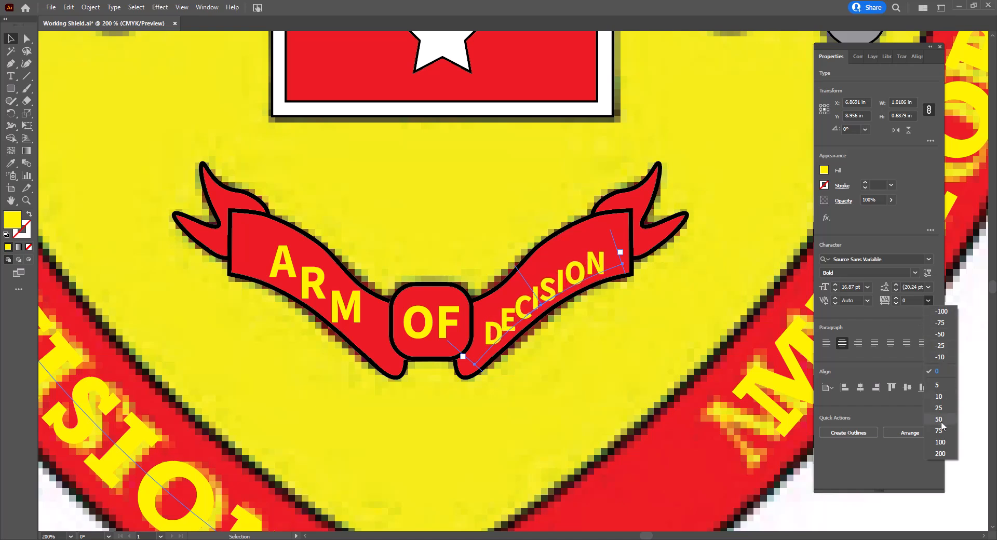
click(939, 442)
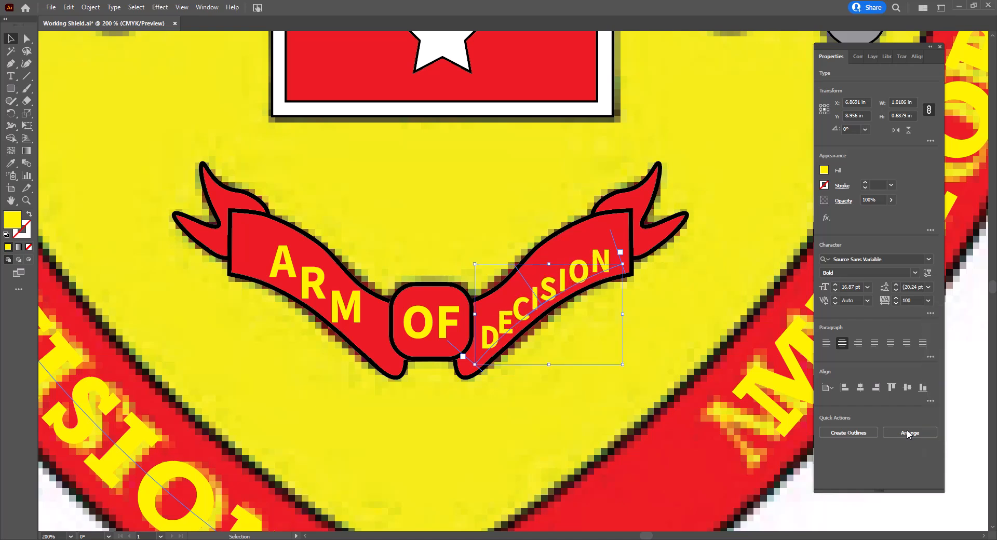
- Shift the "DECISION" path text slightly up within the right ribbon band and deselect it
click(26, 39)
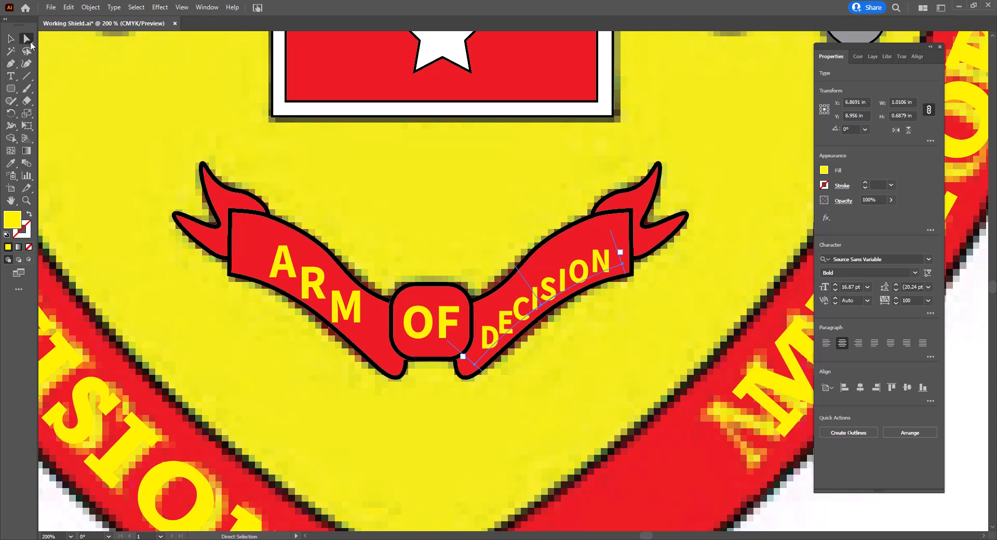
drag(565, 283, 570, 270)
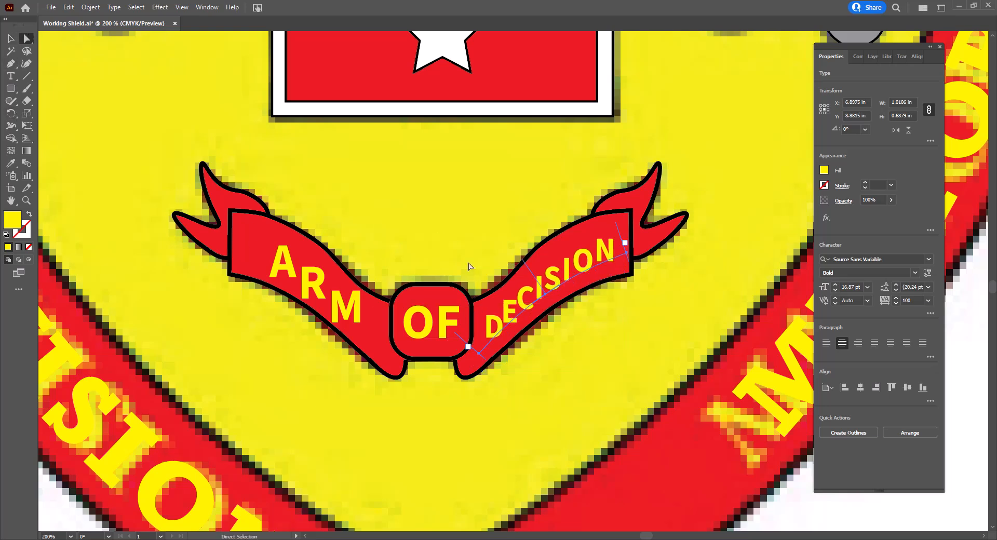
scroll(469, 267, down, 5)
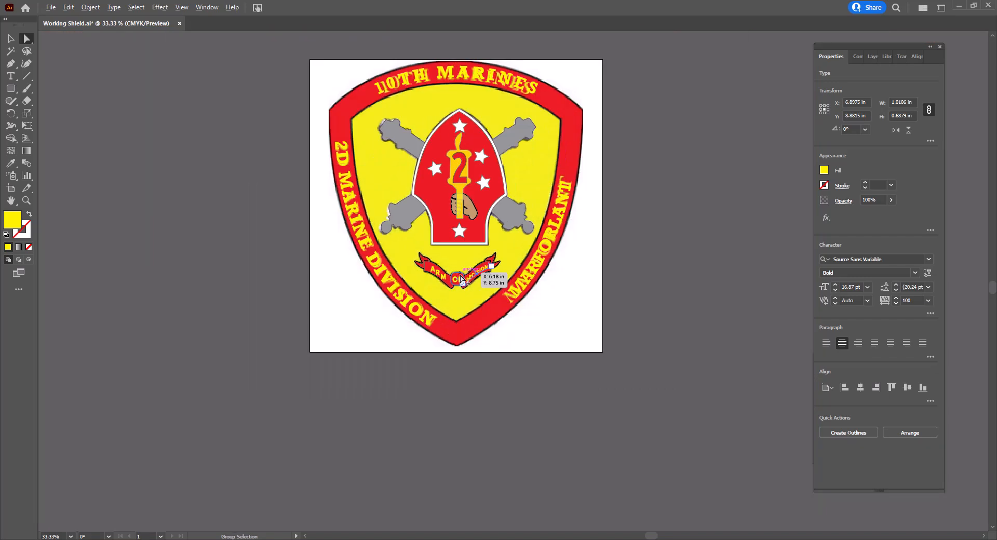
click(355, 315)
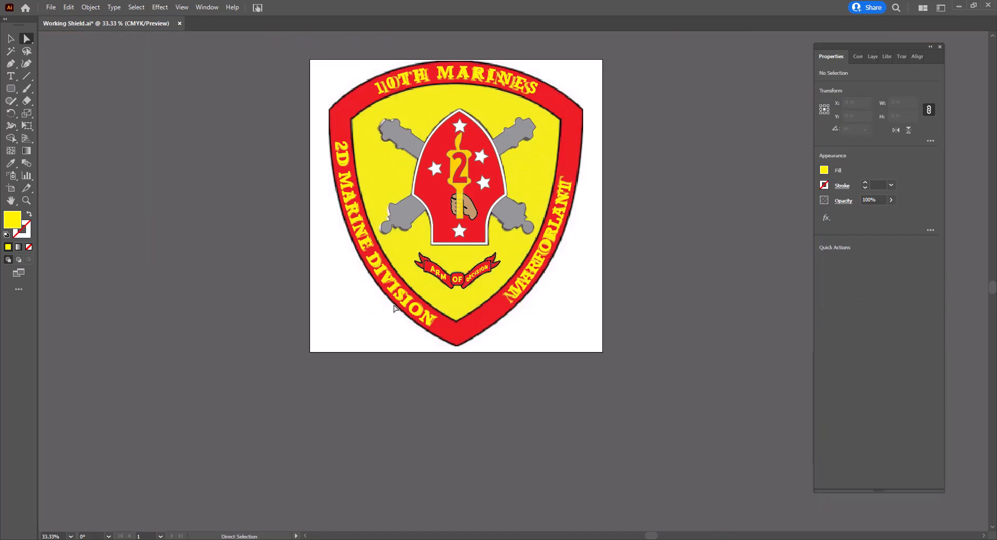
drag(455, 242, 440, 293)
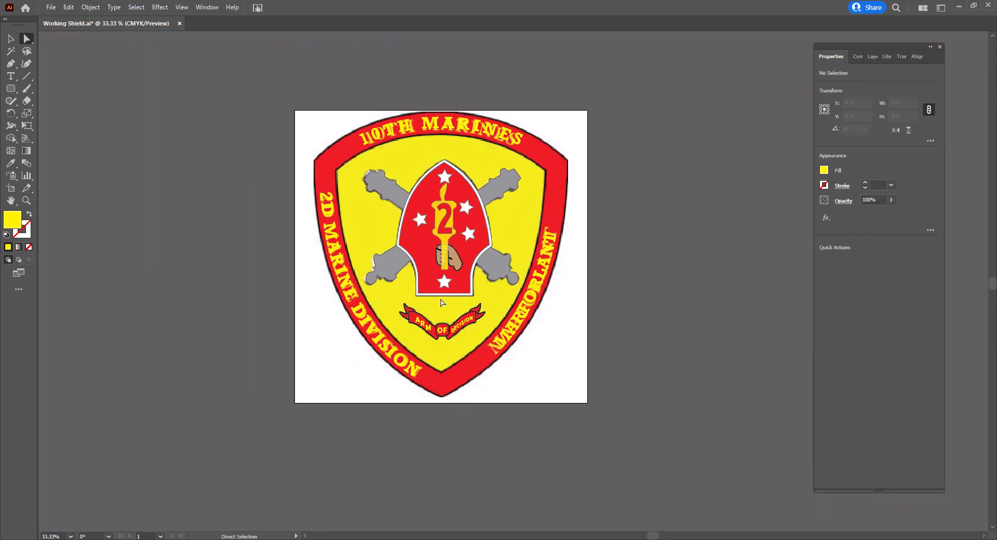